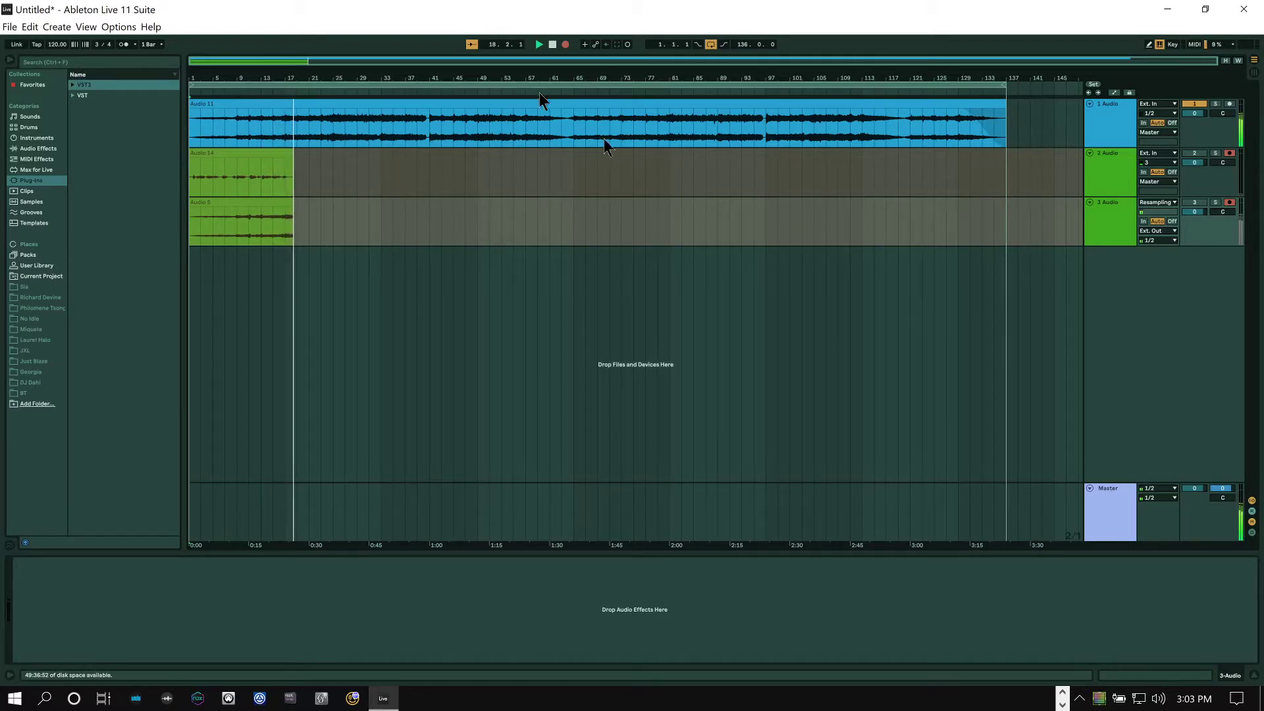
# - Switch the Master chain's Utility device on with Bass Mono, A/B it, then open Red 2 EQ
pyautogui.click(1103, 503)
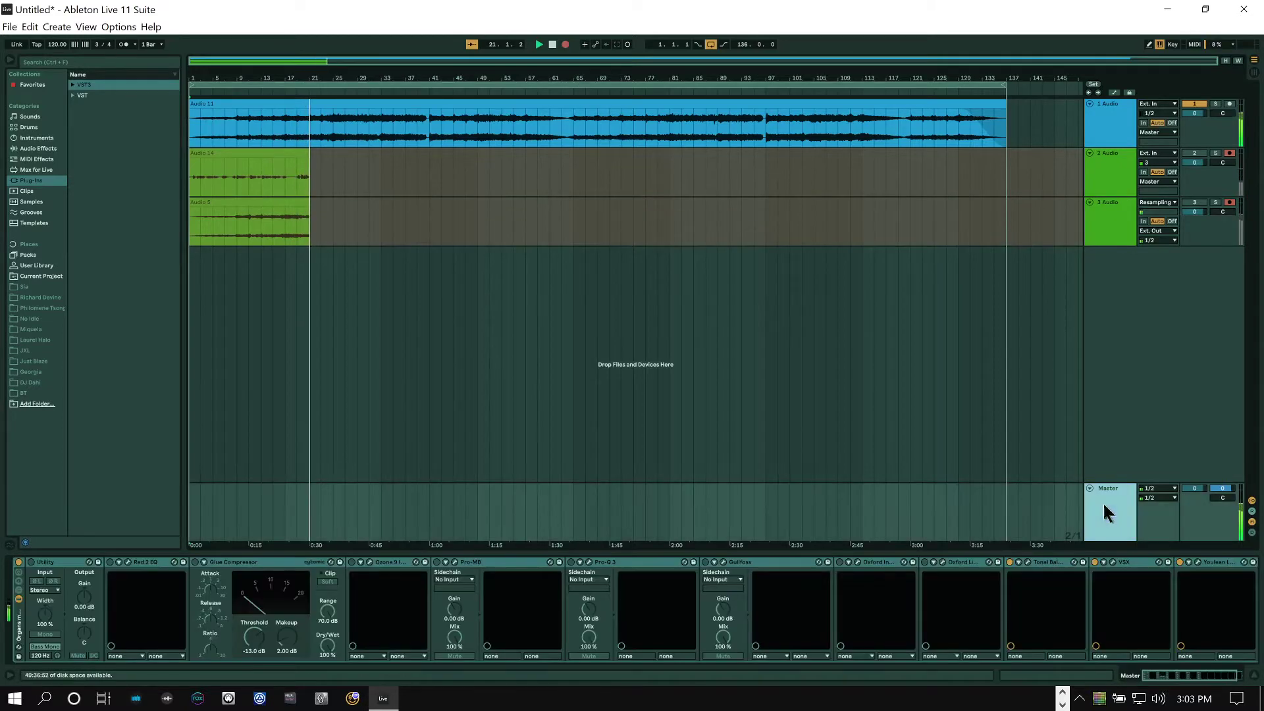
pyautogui.click(57, 564)
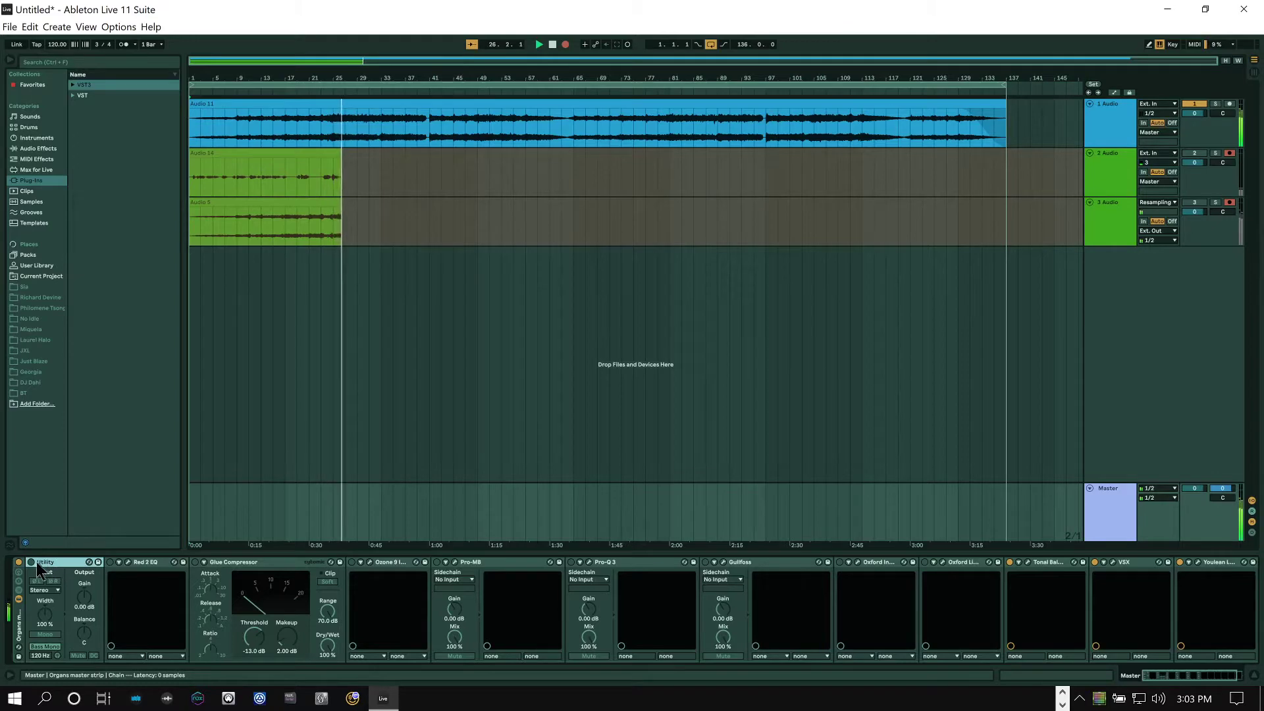
pyautogui.click(30, 563)
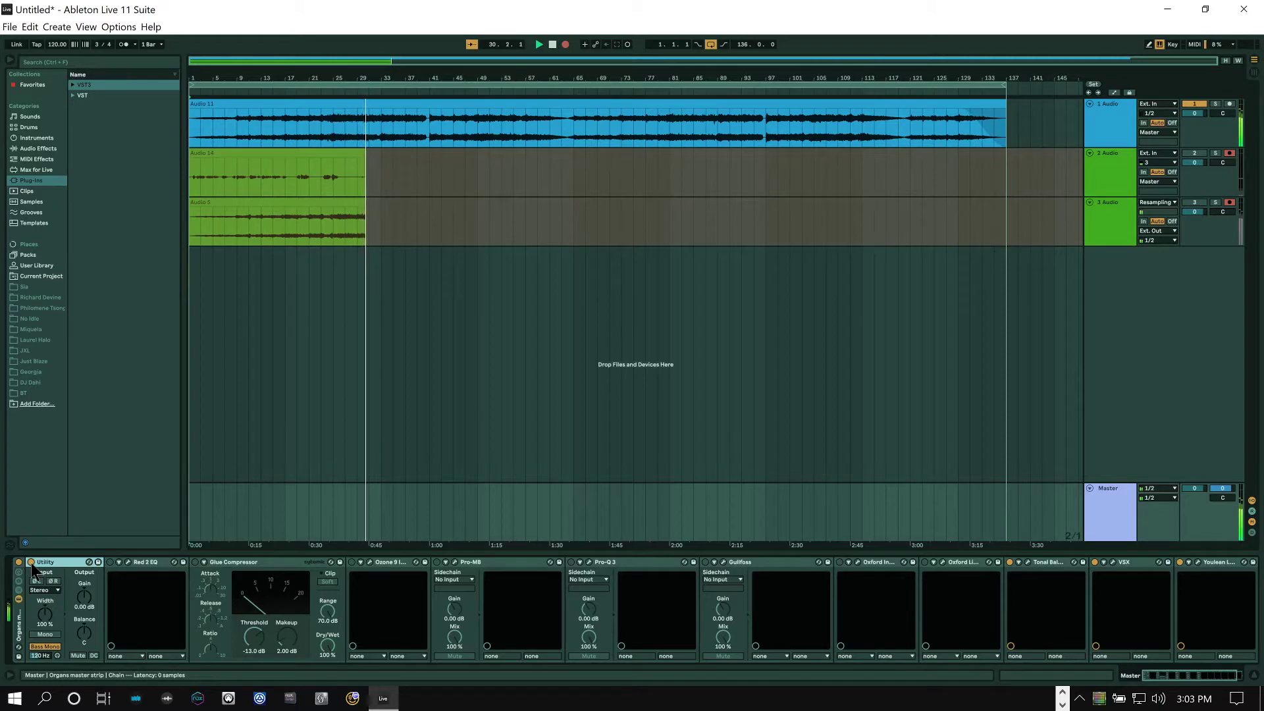
pyautogui.click(30, 562)
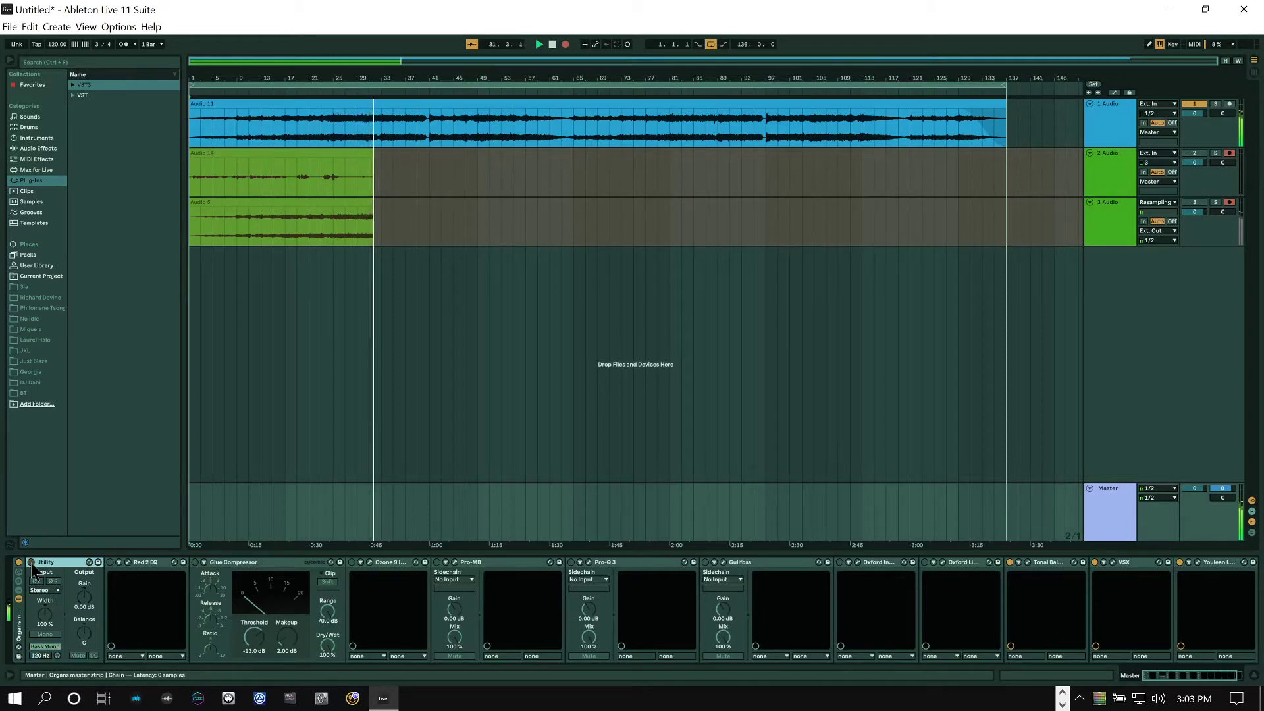
pyautogui.click(30, 563)
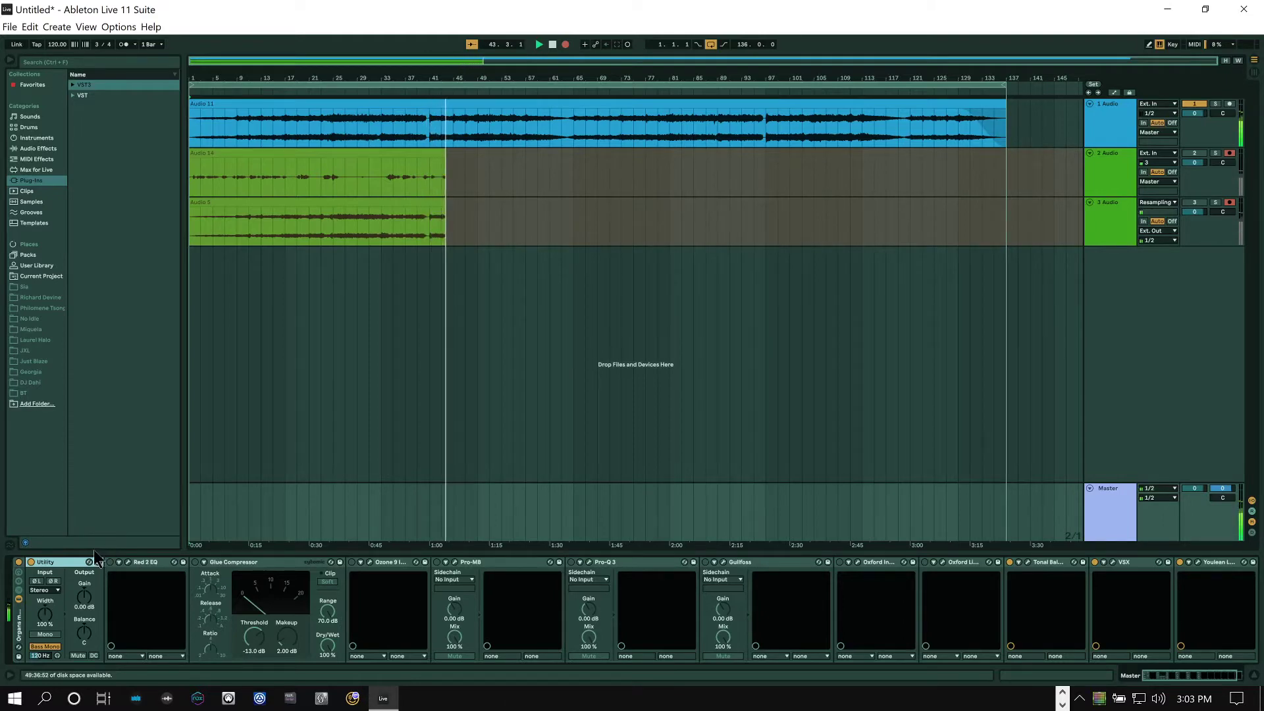
pyautogui.click(129, 562)
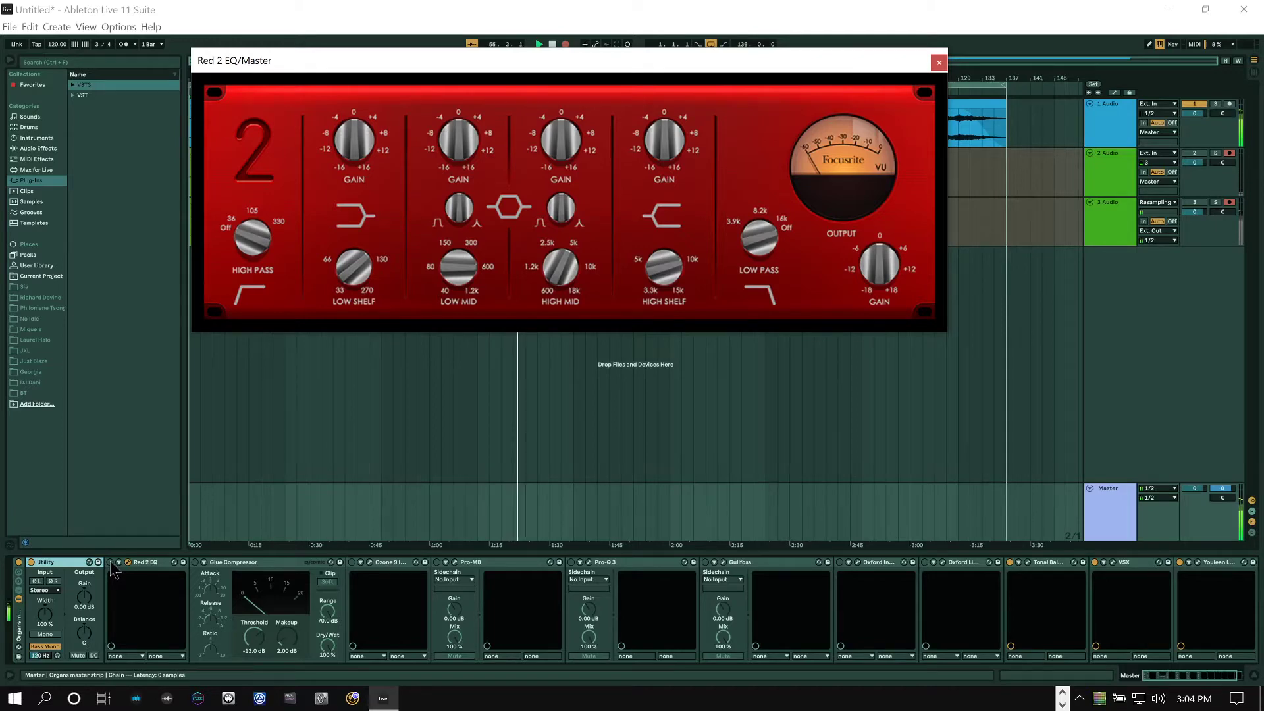
# - Nudge the Red 2 EQ low-pass frequency slightly during song playback
pyautogui.click(113, 569)
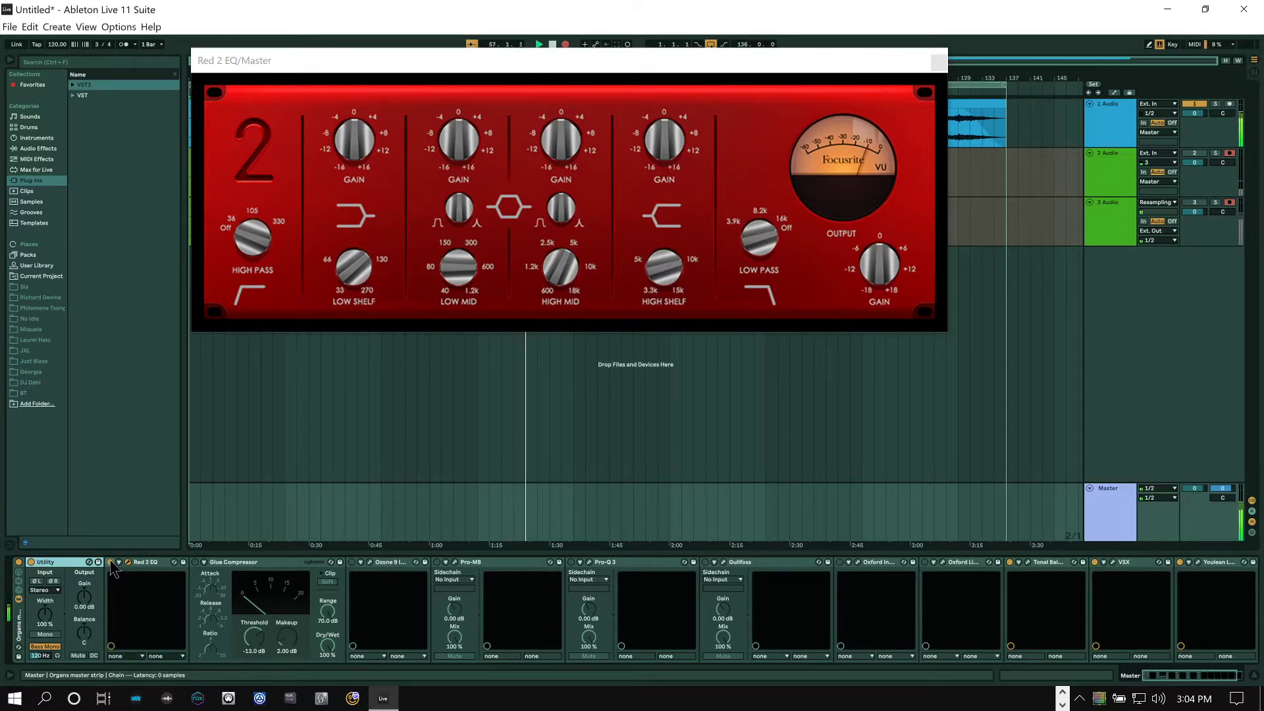
pyautogui.click(253, 249)
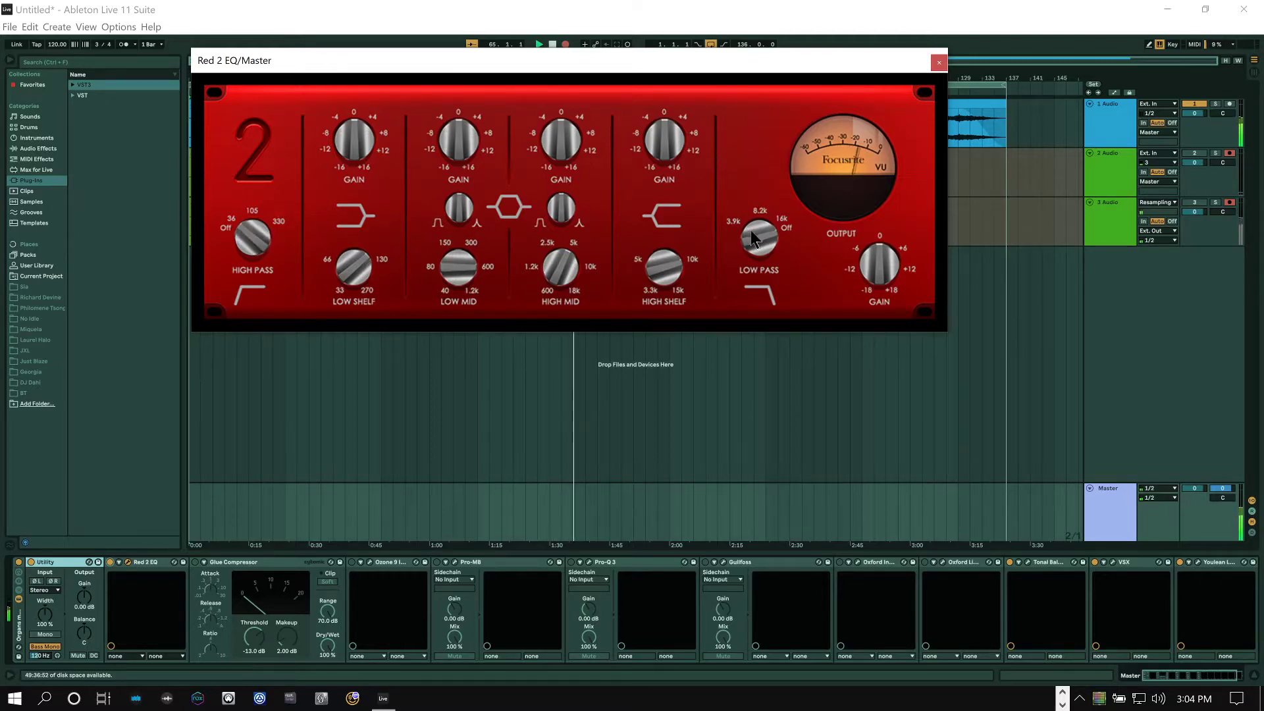
pyautogui.moveTo(761, 245); pyautogui.dragTo(765, 247)
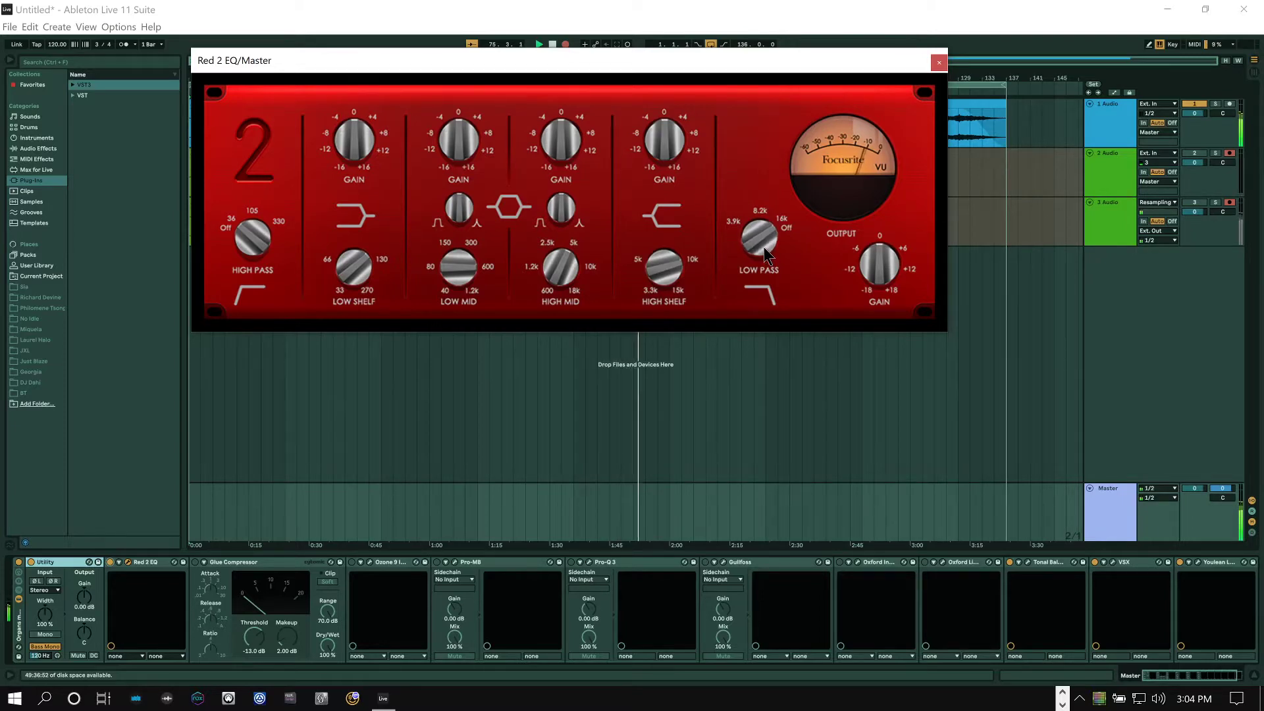
pyautogui.click(112, 570)
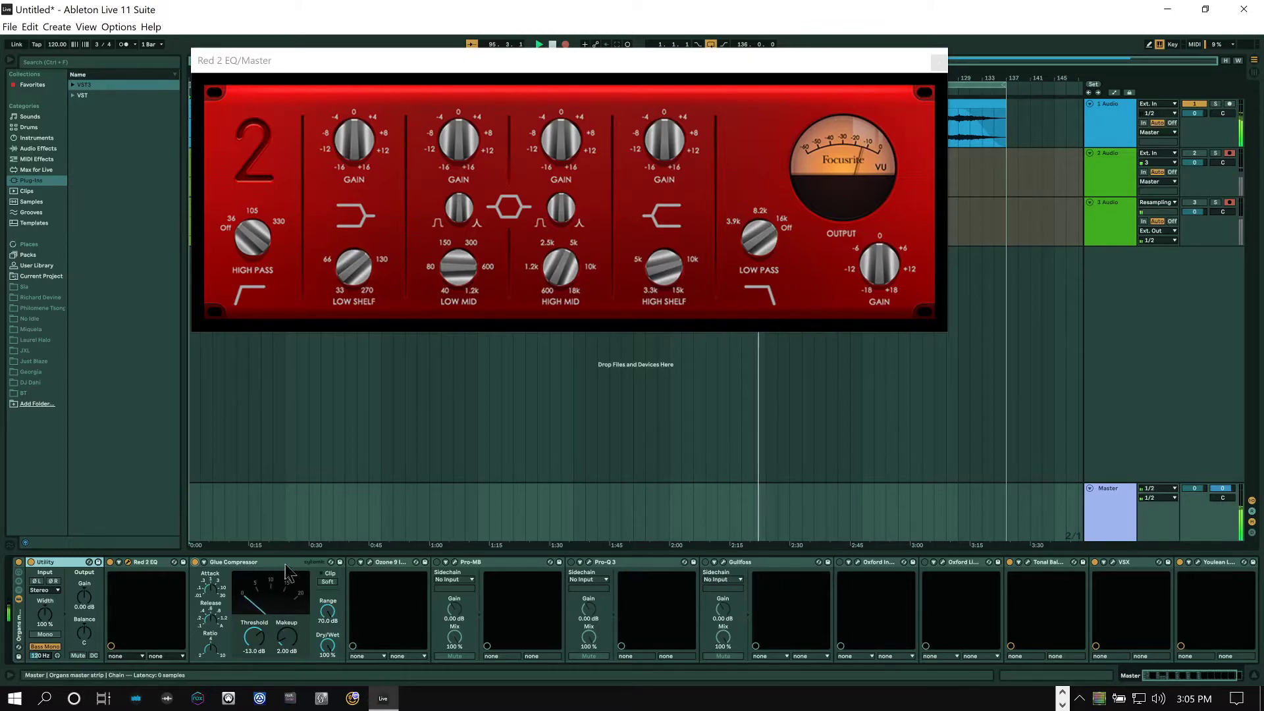
pyautogui.click(353, 562)
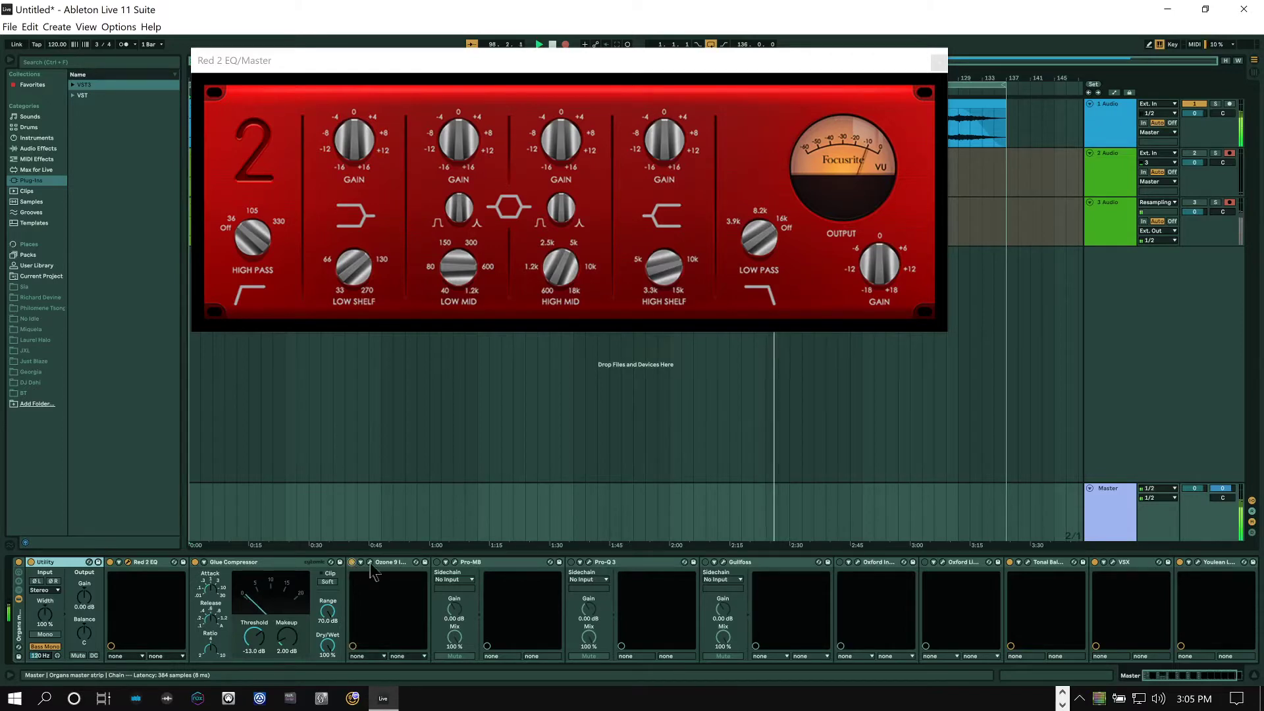
# - Enable Stereoize and set Band 4 width to 39.2 in Ozone 9 Imager, then close it
pyautogui.click(370, 563)
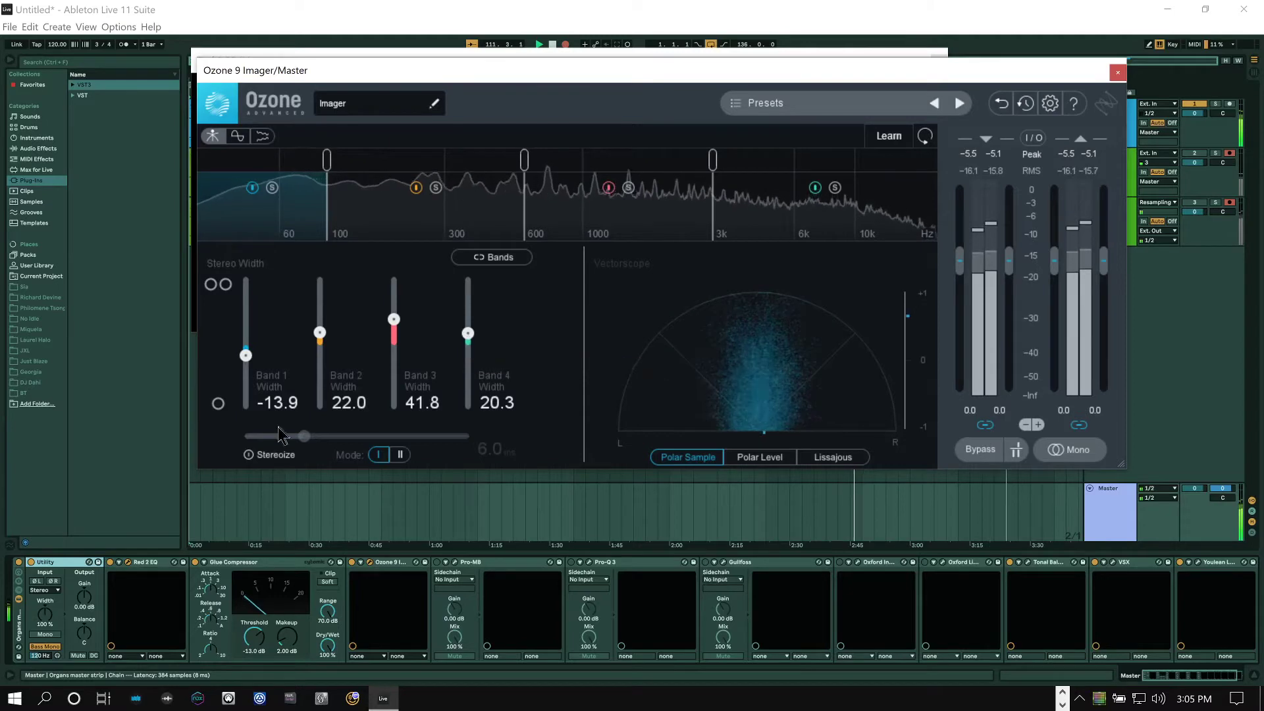
pyautogui.click(248, 455)
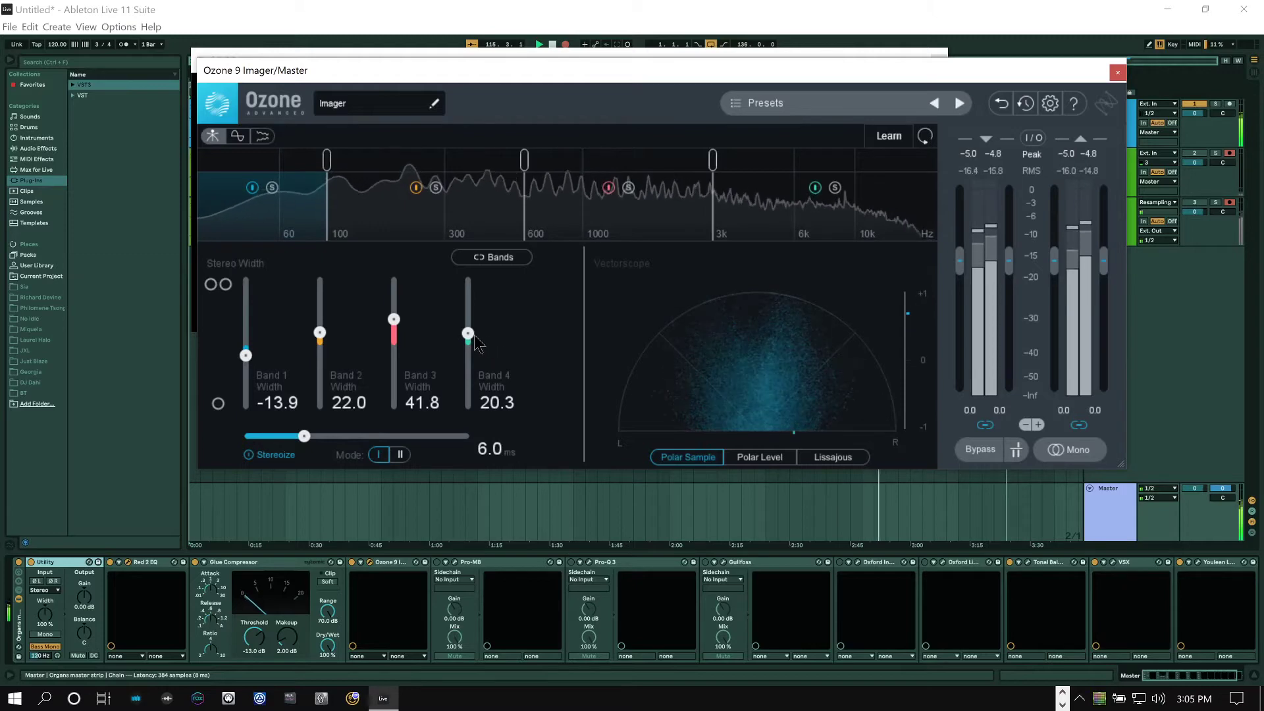
pyautogui.moveTo(467, 333)
pyautogui.mouseDown()
pyautogui.moveTo(468, 298)
pyautogui.moveTo(466, 317)
pyautogui.mouseUp()
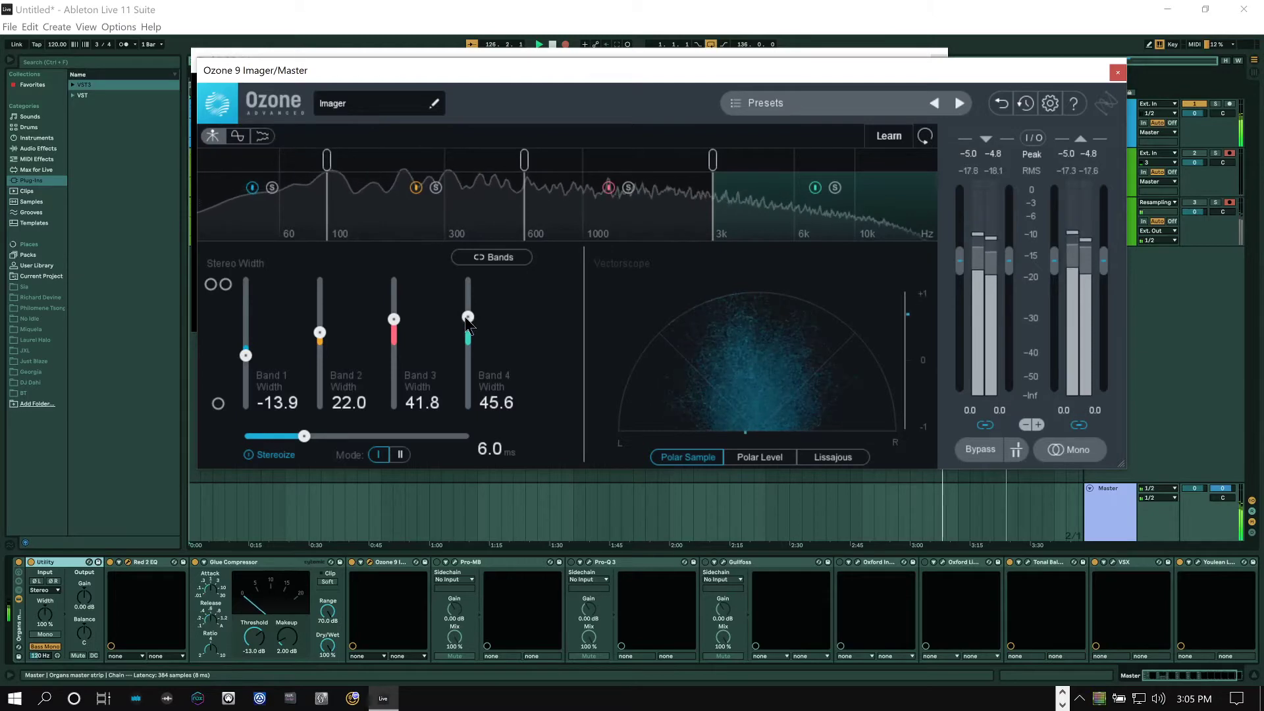
pyautogui.moveTo(468, 319); pyautogui.dragTo(467, 328)
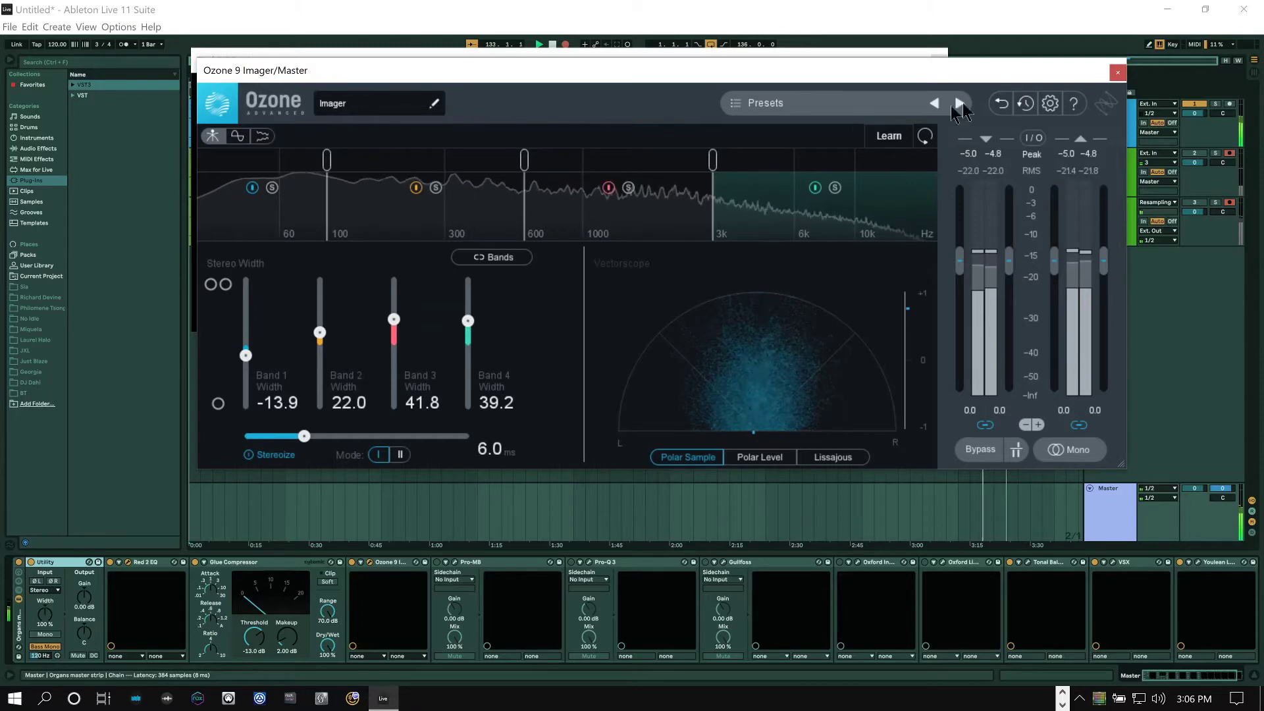
pyautogui.click(1117, 75)
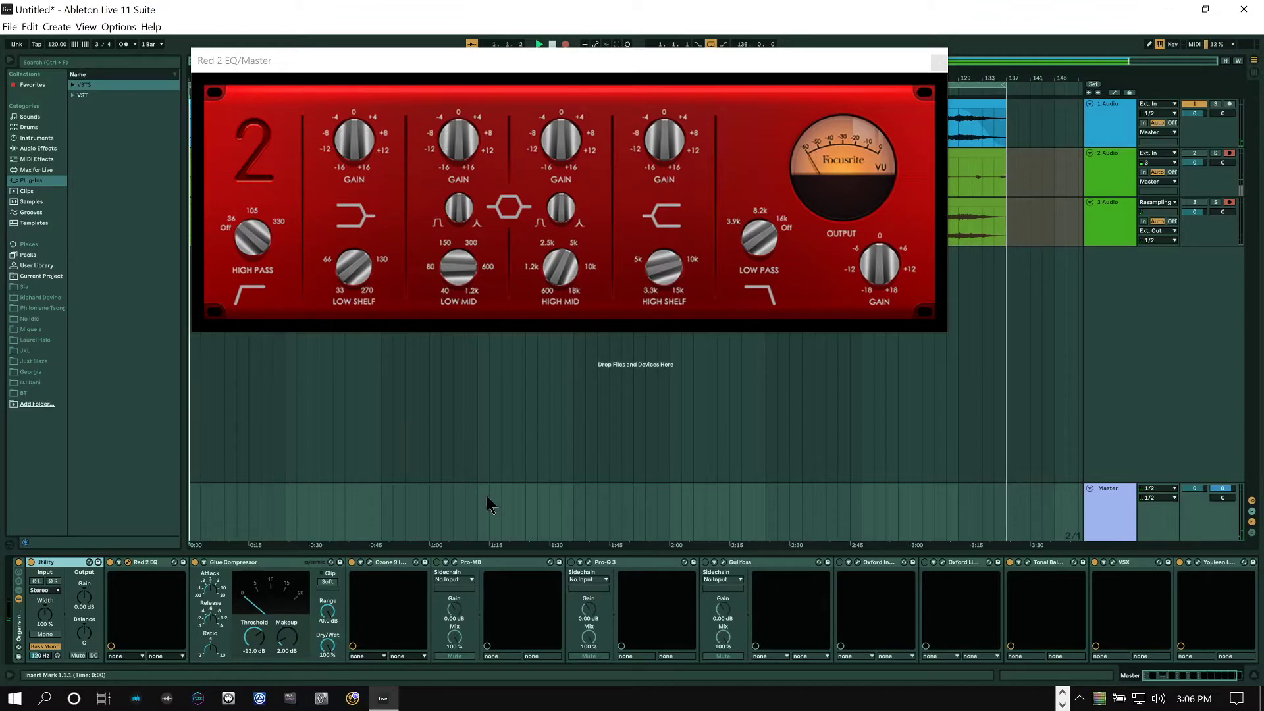
pyautogui.click(1027, 562)
# - Move the Tonal Balance Control window up and right, then open Pro-MB
pyautogui.moveTo(533, 56); pyautogui.dragTo(721, 30)
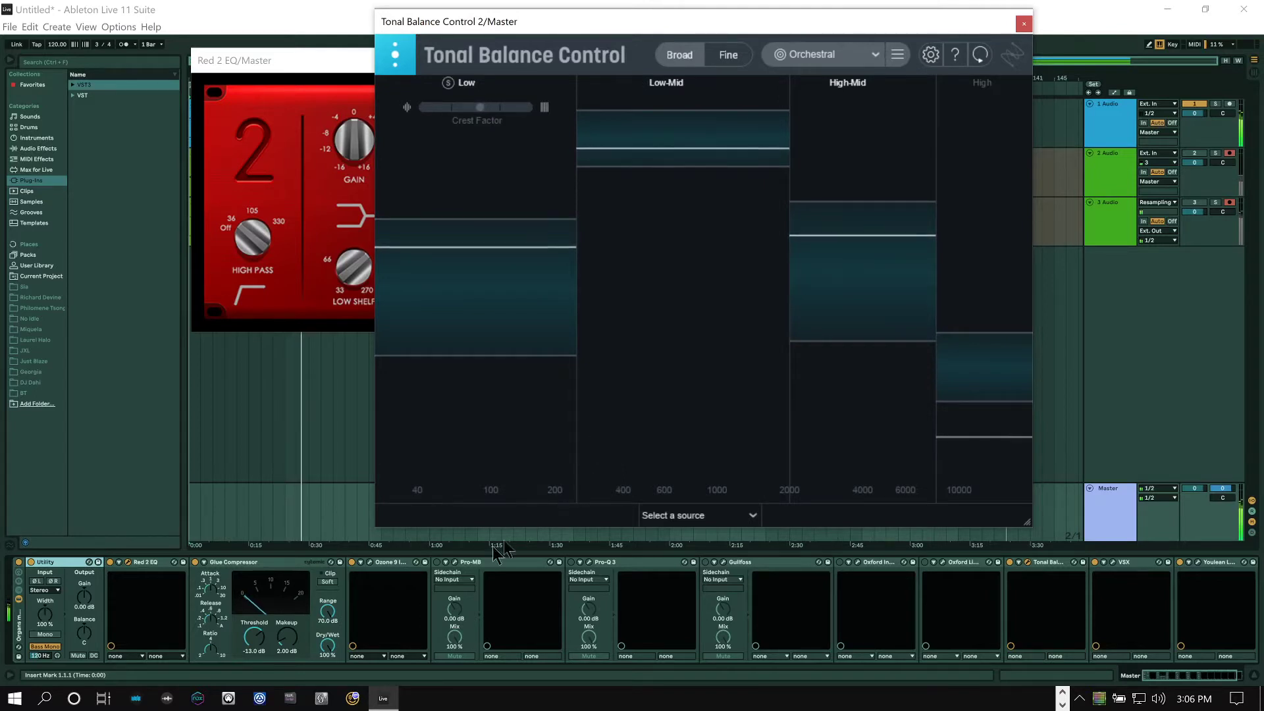
pyautogui.click(453, 563)
# - Arrange Pro-MB and Tonal Balance Control side by side and switch Pro-MB on
pyautogui.moveTo(842, 45); pyautogui.dragTo(454, 179)
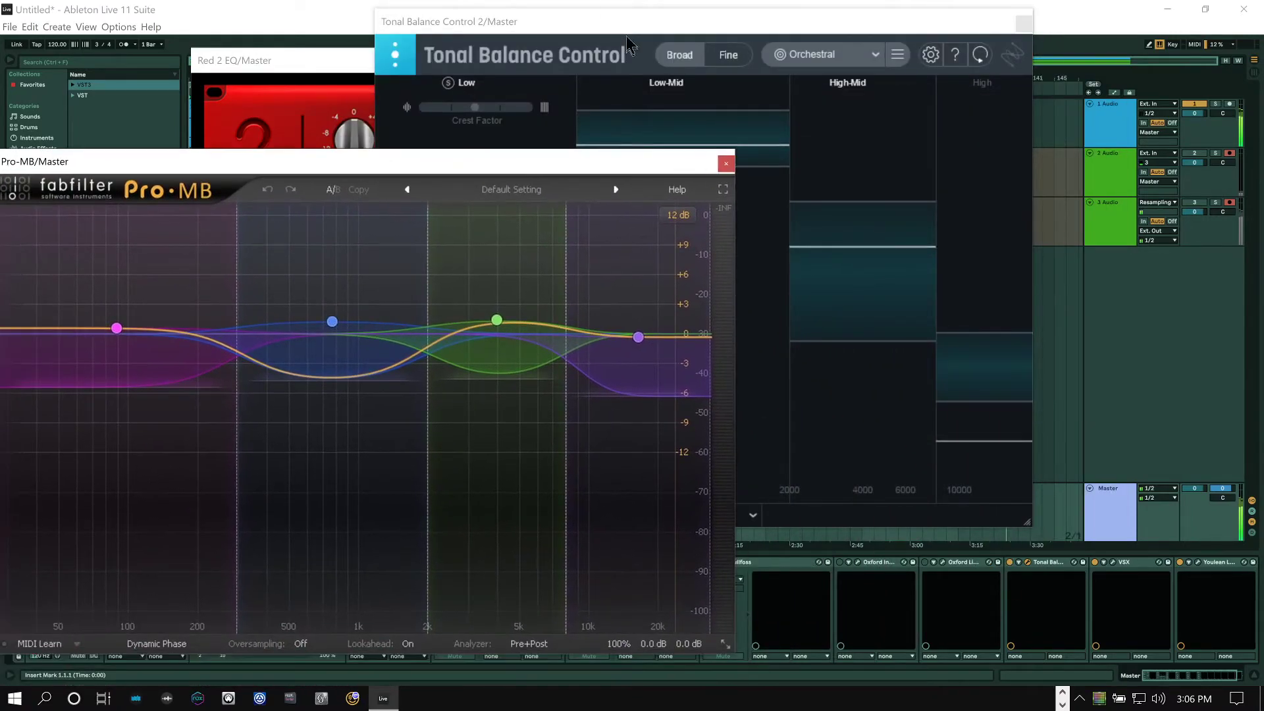
pyautogui.moveTo(629, 21); pyautogui.dragTo(860, 33)
pyautogui.moveTo(395, 161); pyautogui.dragTo(398, 54)
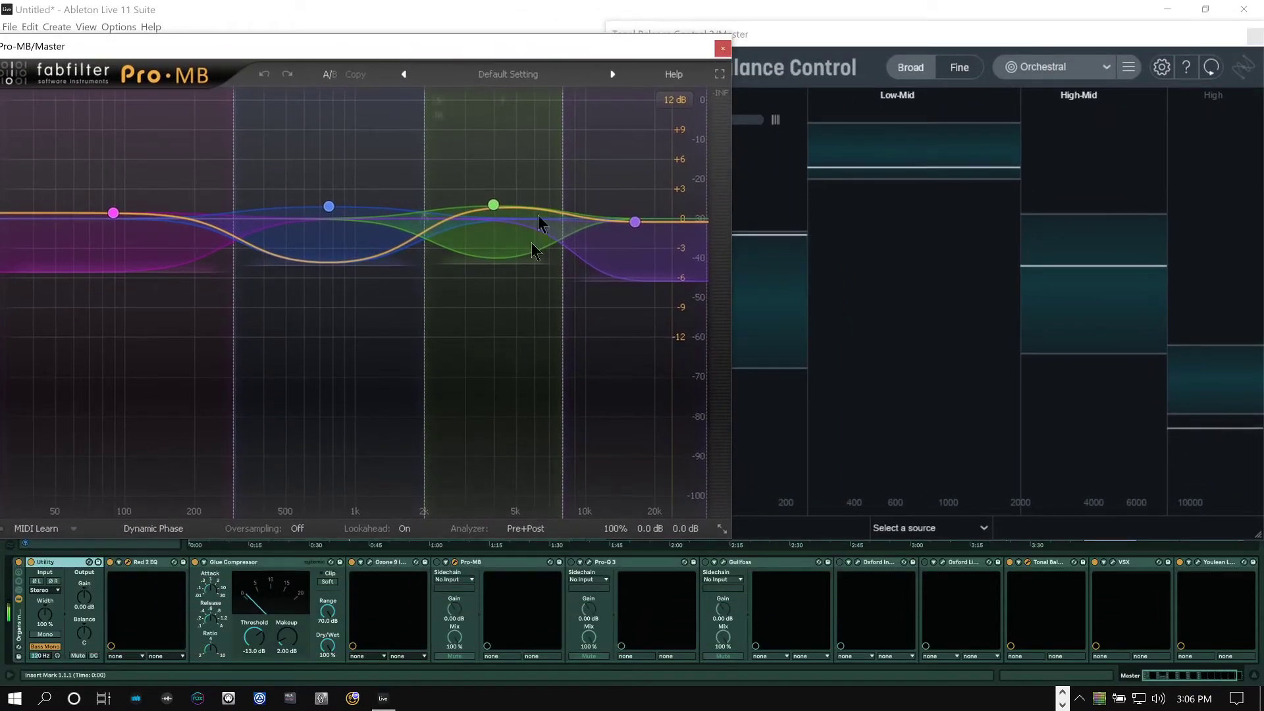
pyautogui.click(436, 562)
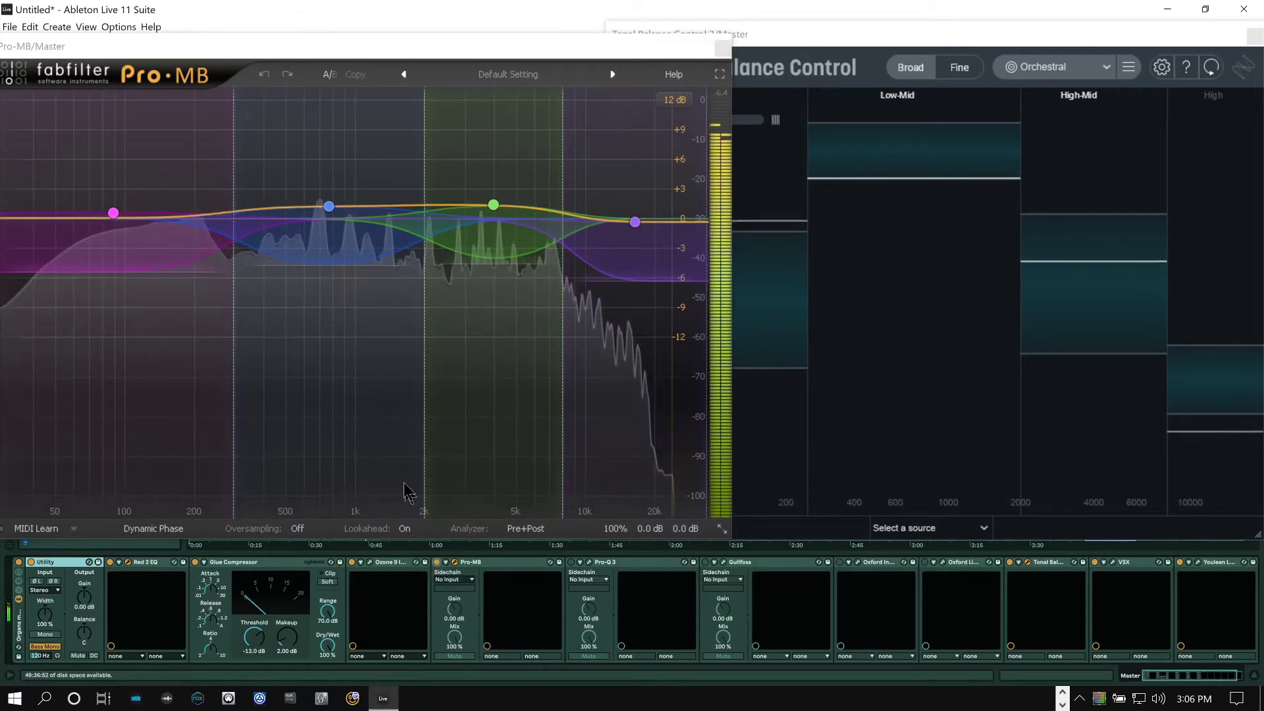
pyautogui.moveTo(971, 36); pyautogui.dragTo(987, 34)
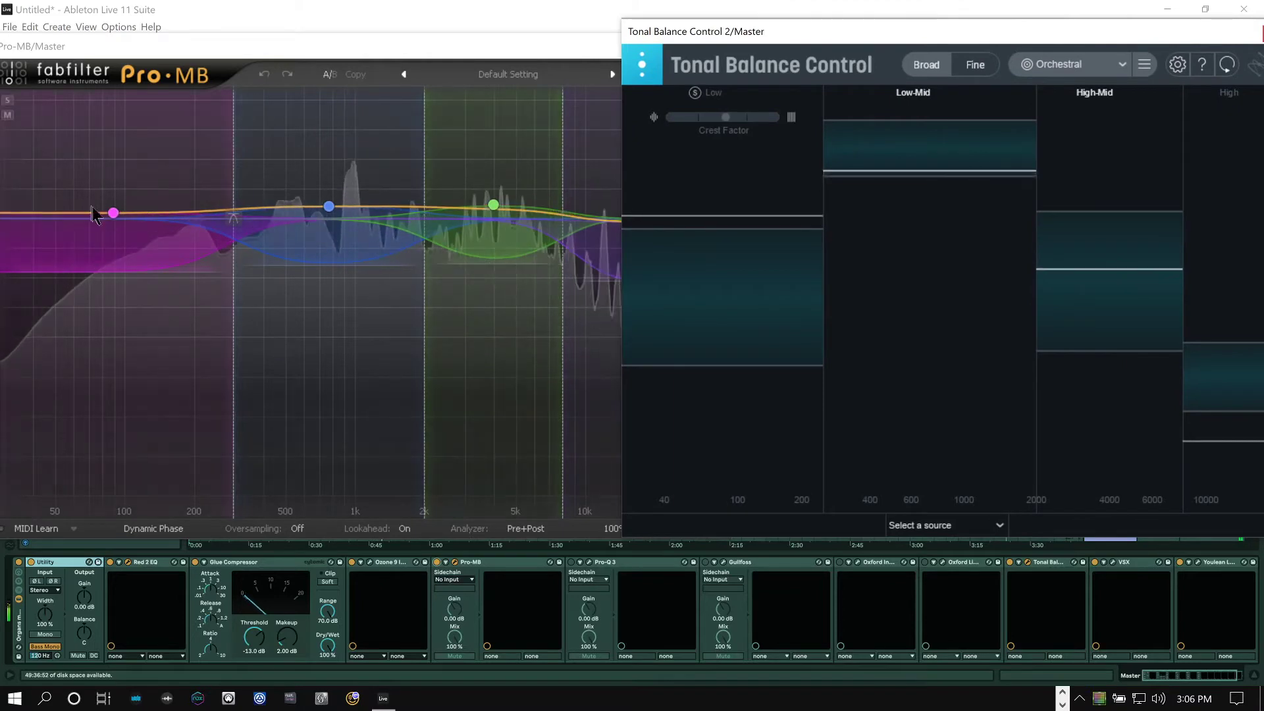
# - Set Pro-MB Band 1 level to -2.0 dB and view Tonal Balance Control
pyautogui.click(112, 215)
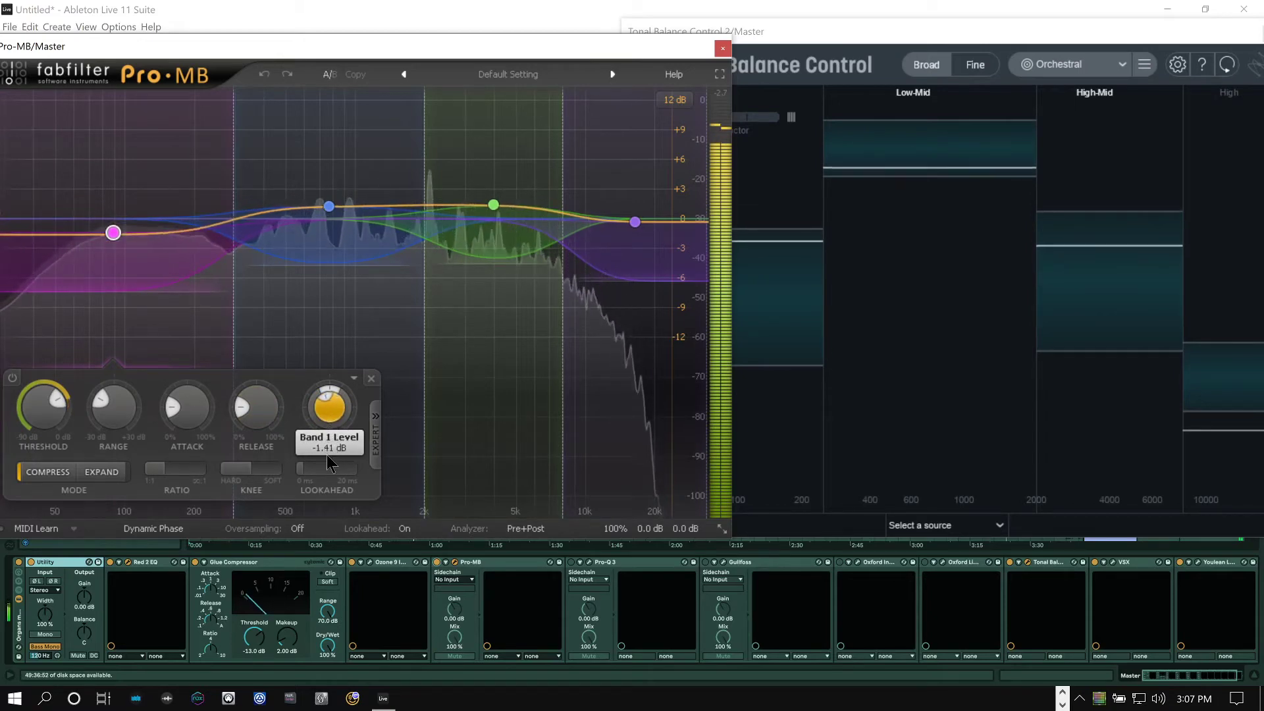
pyautogui.moveTo(327, 456); pyautogui.dragTo(325, 477)
pyautogui.doubleClick(329, 407)
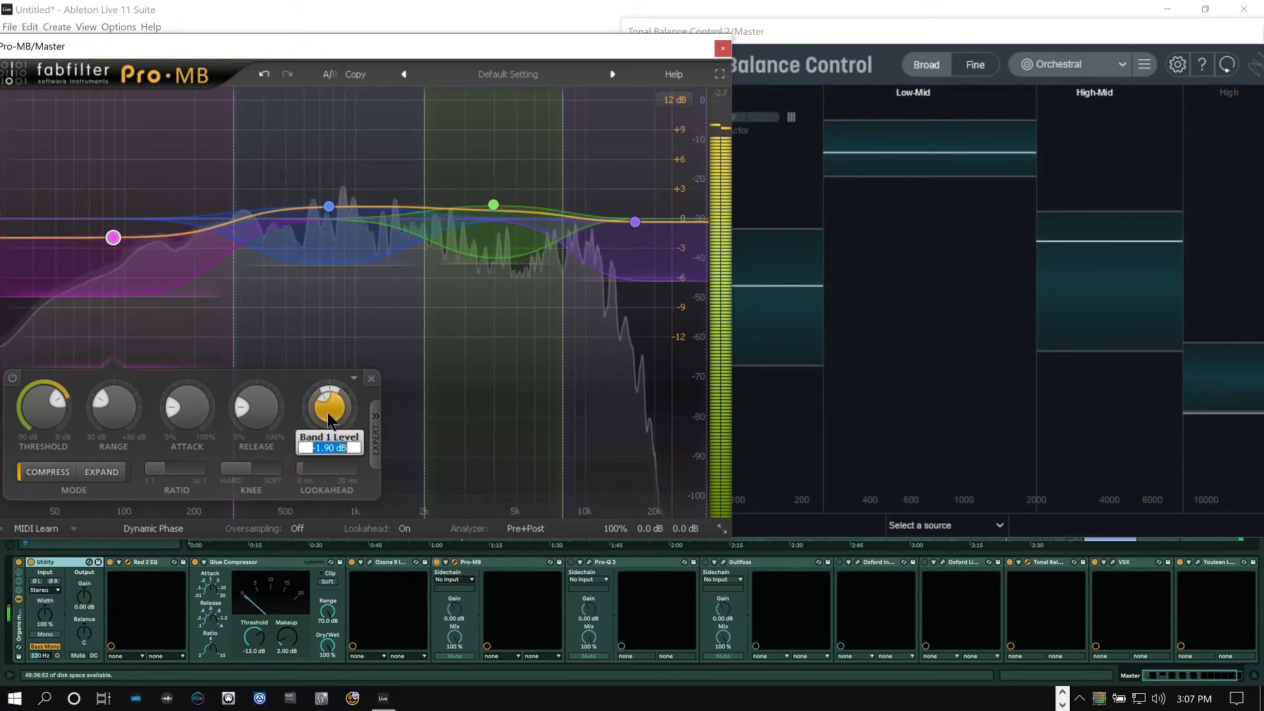
pyautogui.write('-2.0')
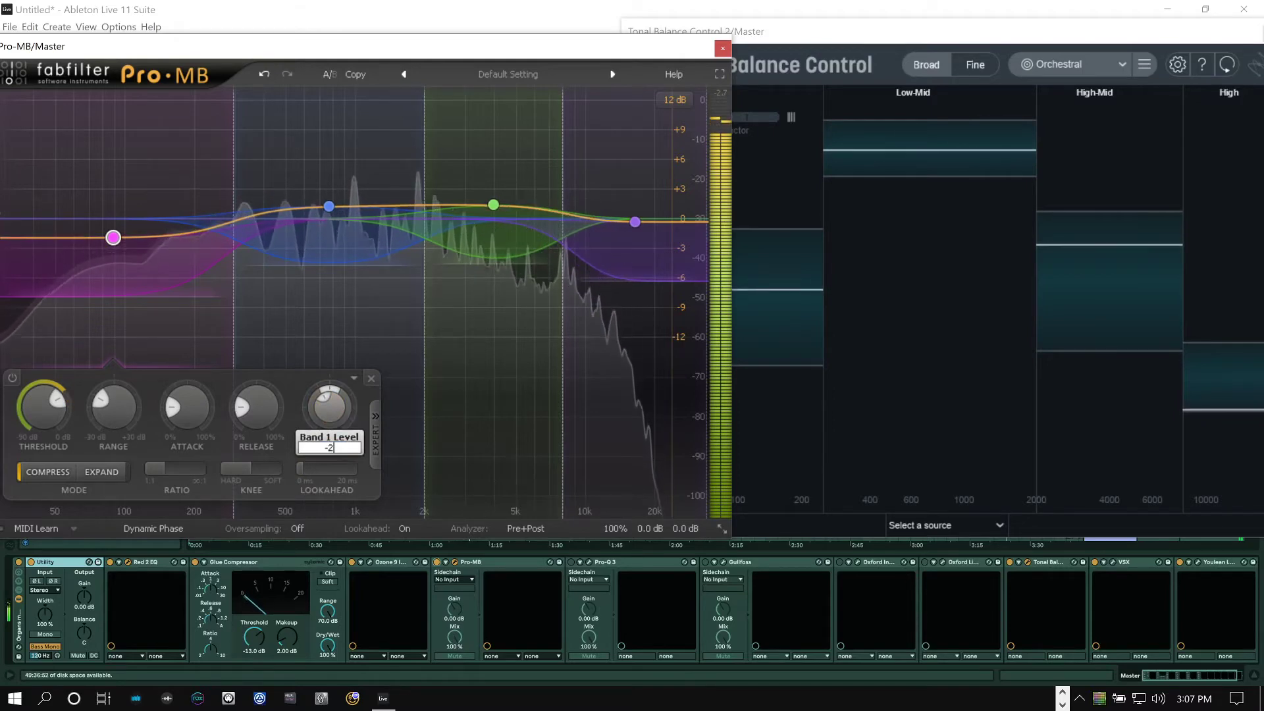
pyautogui.press('Return')
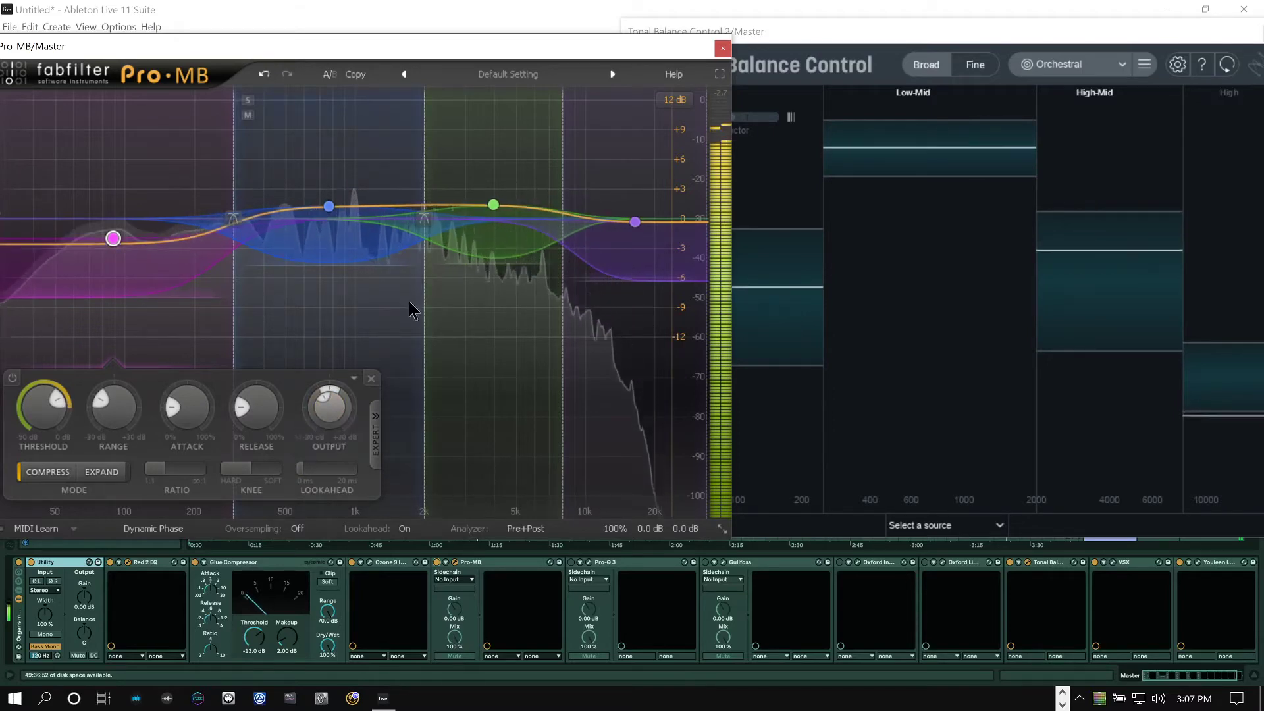
pyautogui.click(875, 305)
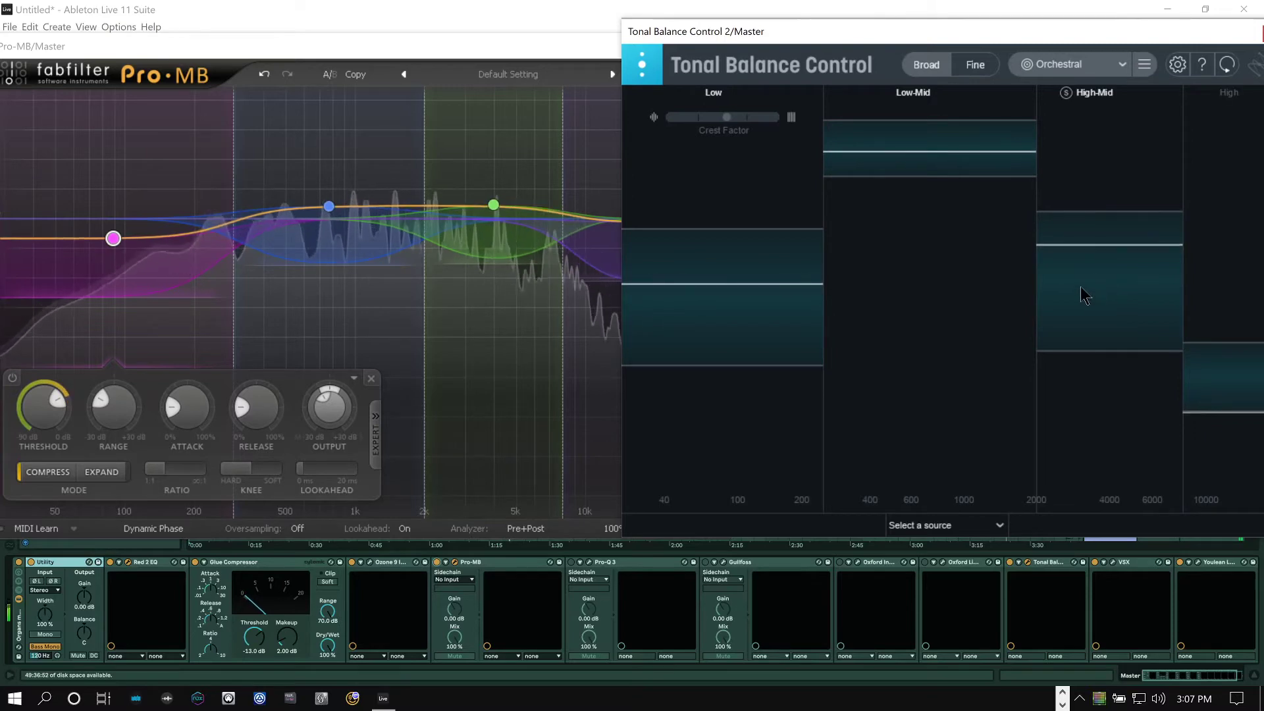
# - Turn Pro-MB Band 3 output down from +1.27 dB to -0.90 dB
pyautogui.click(494, 206)
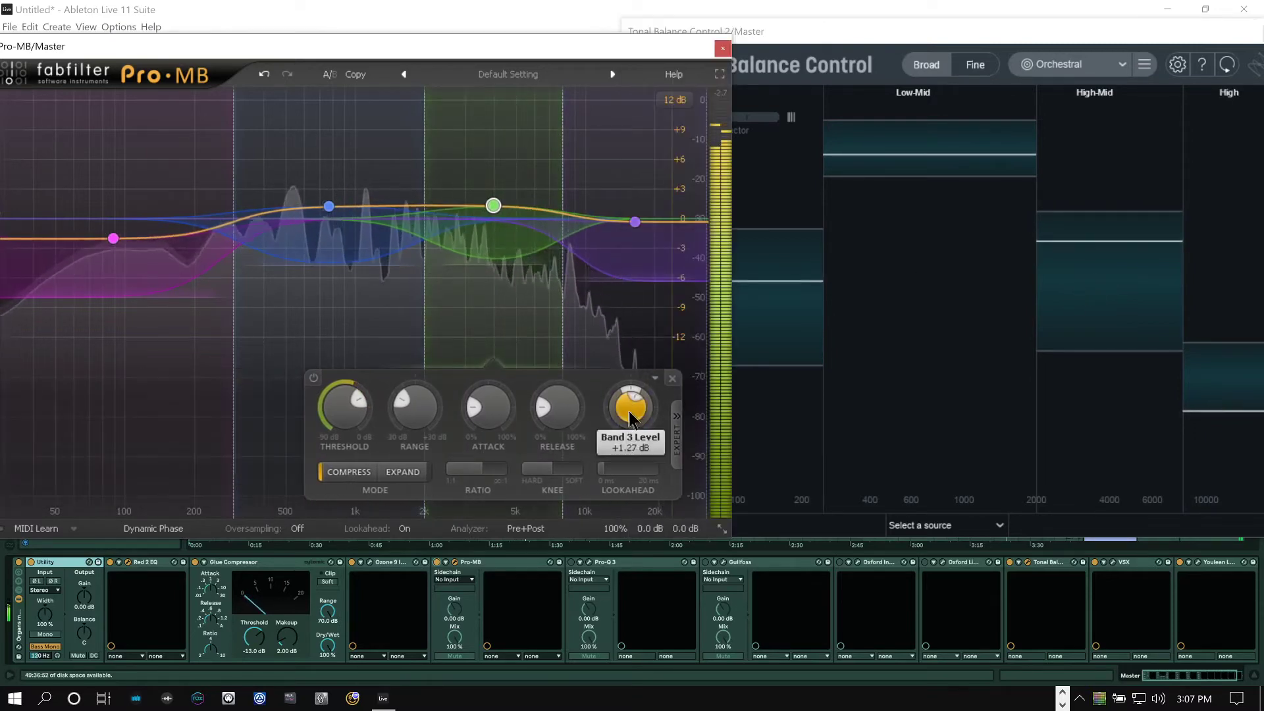
pyautogui.moveTo(629, 412); pyautogui.dragTo(639, 463)
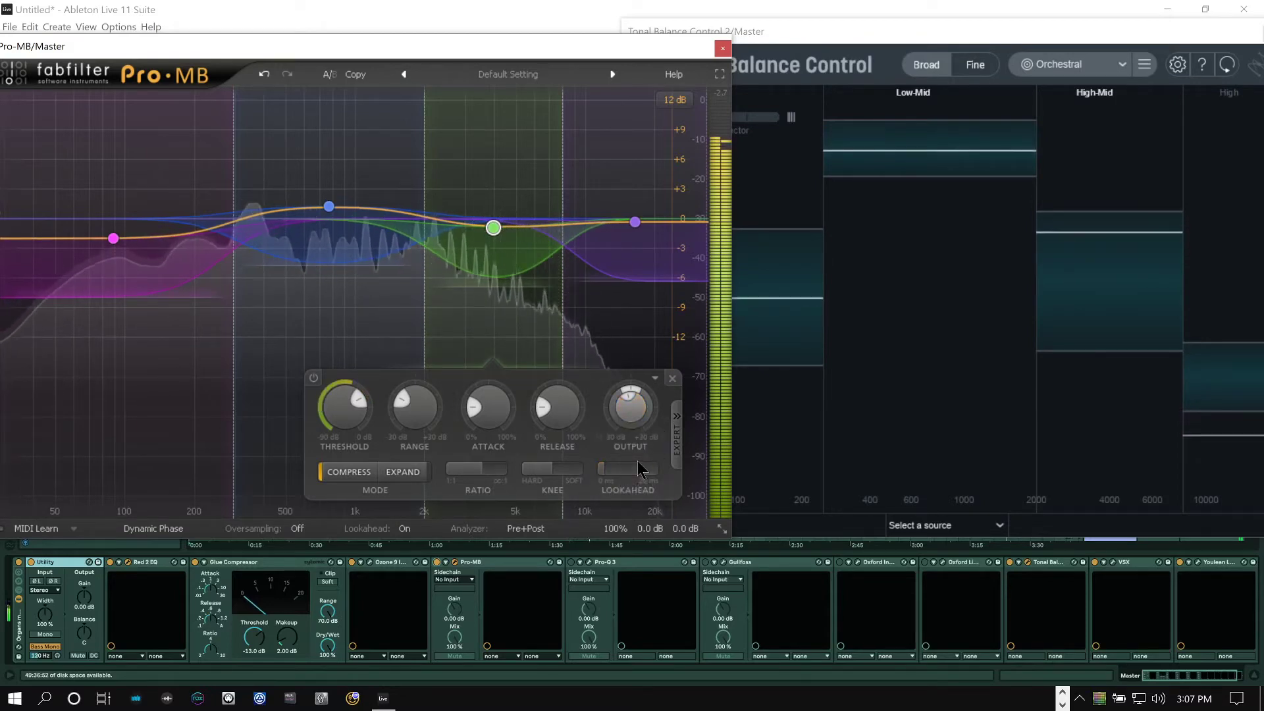
pyautogui.moveTo(620, 406)
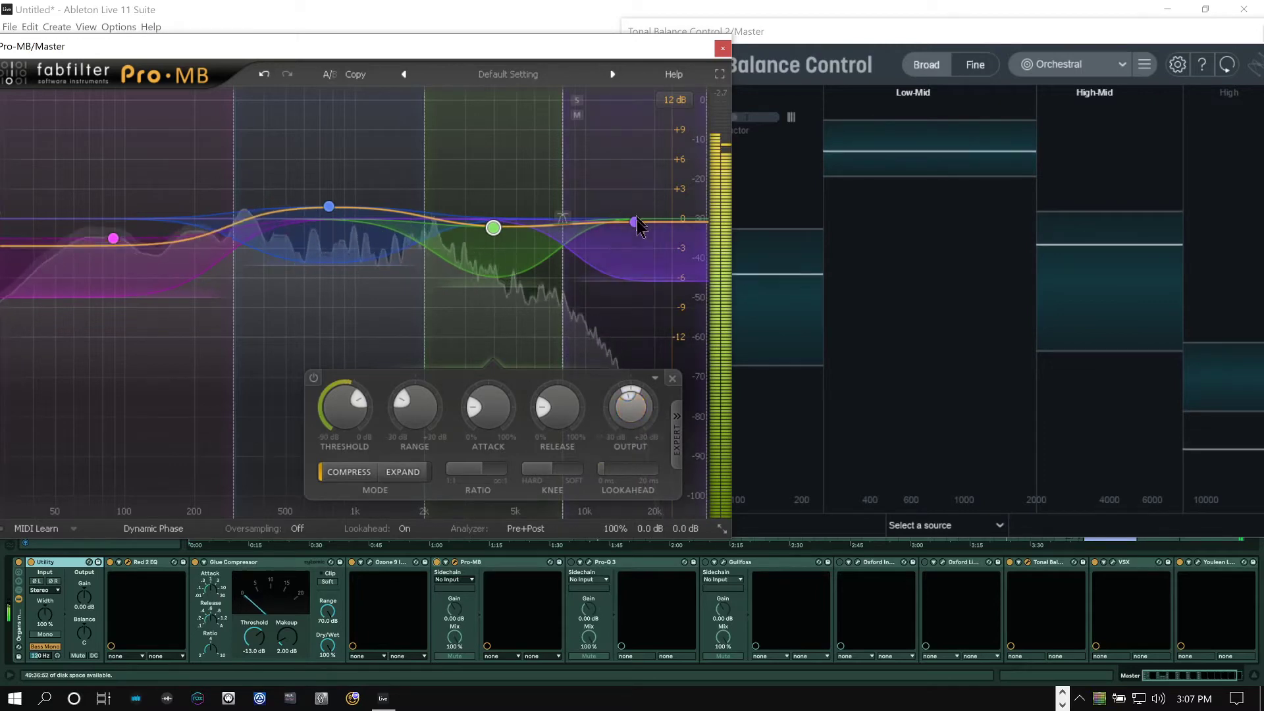
pyautogui.moveTo(635, 223)
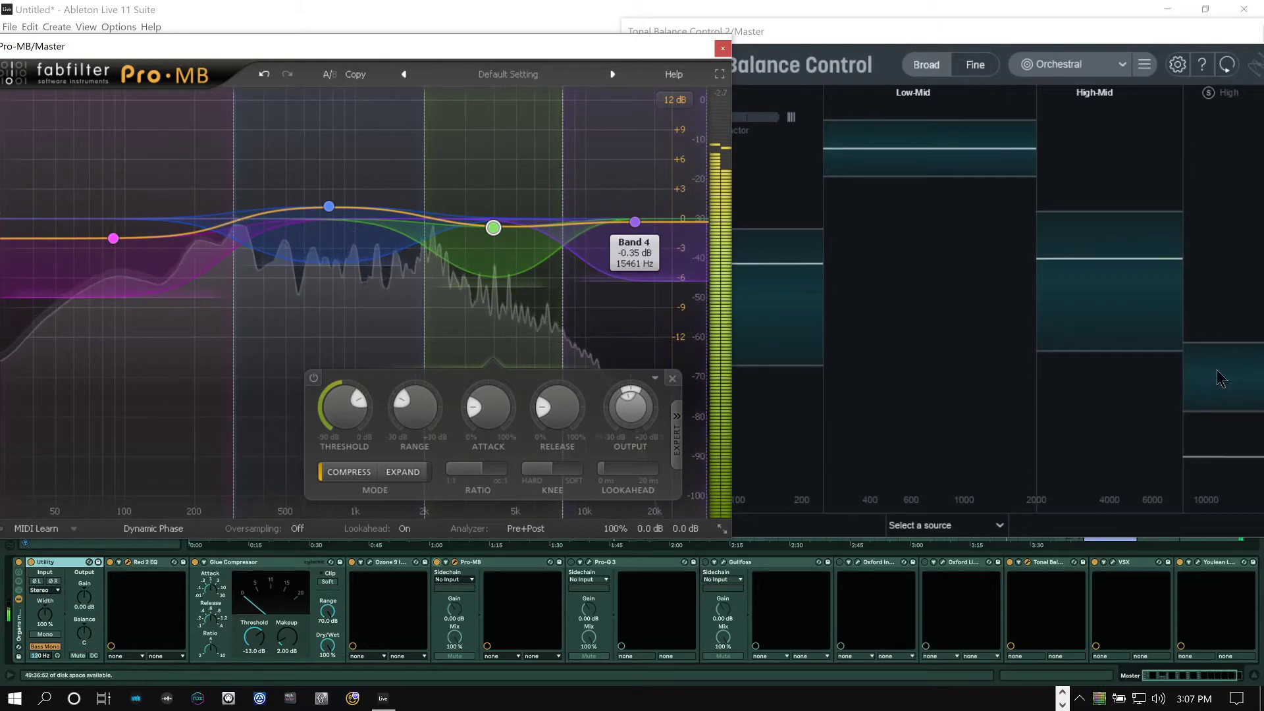
# - Raise Pro-MB Band 4 output well above 0 dB, then close the Pro-MB window
pyautogui.click(635, 222)
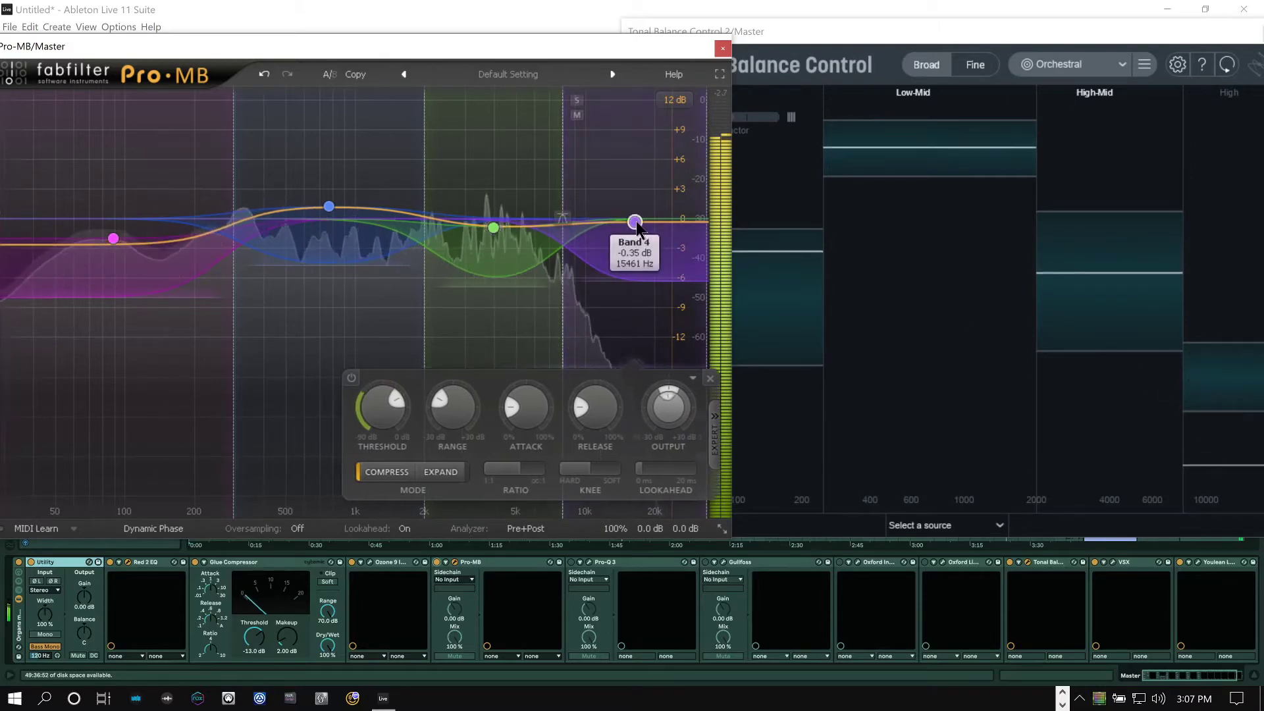
pyautogui.moveTo(664, 422)
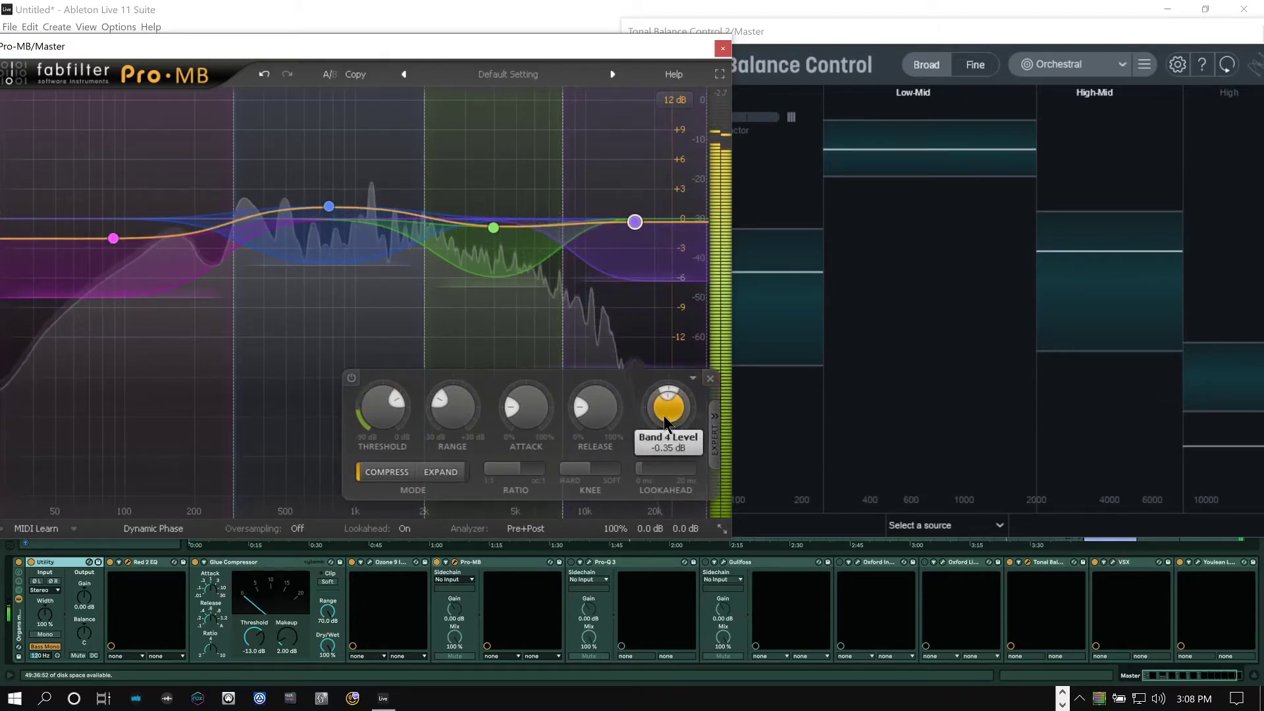
pyautogui.moveTo(664, 413); pyautogui.dragTo(698, 357)
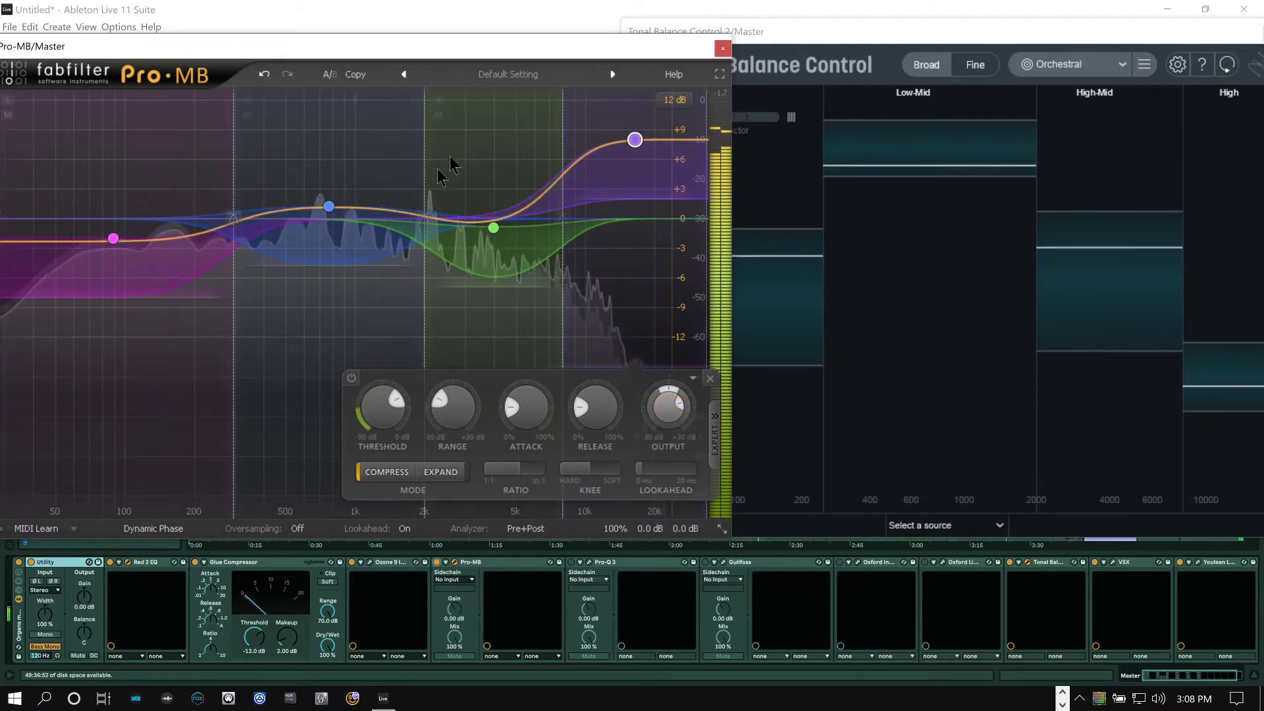
pyautogui.click(721, 51)
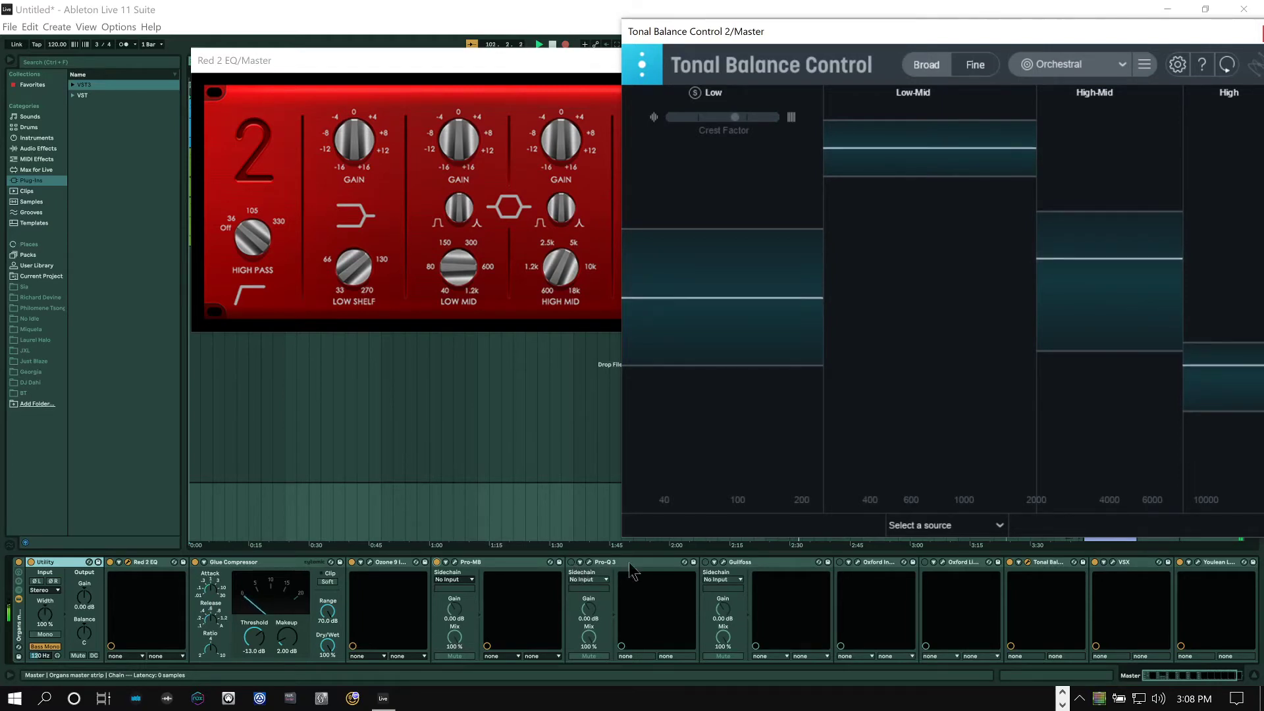
# - Switch Gullfoss on in a centred window and set Brighten to -15%
pyautogui.click(723, 562)
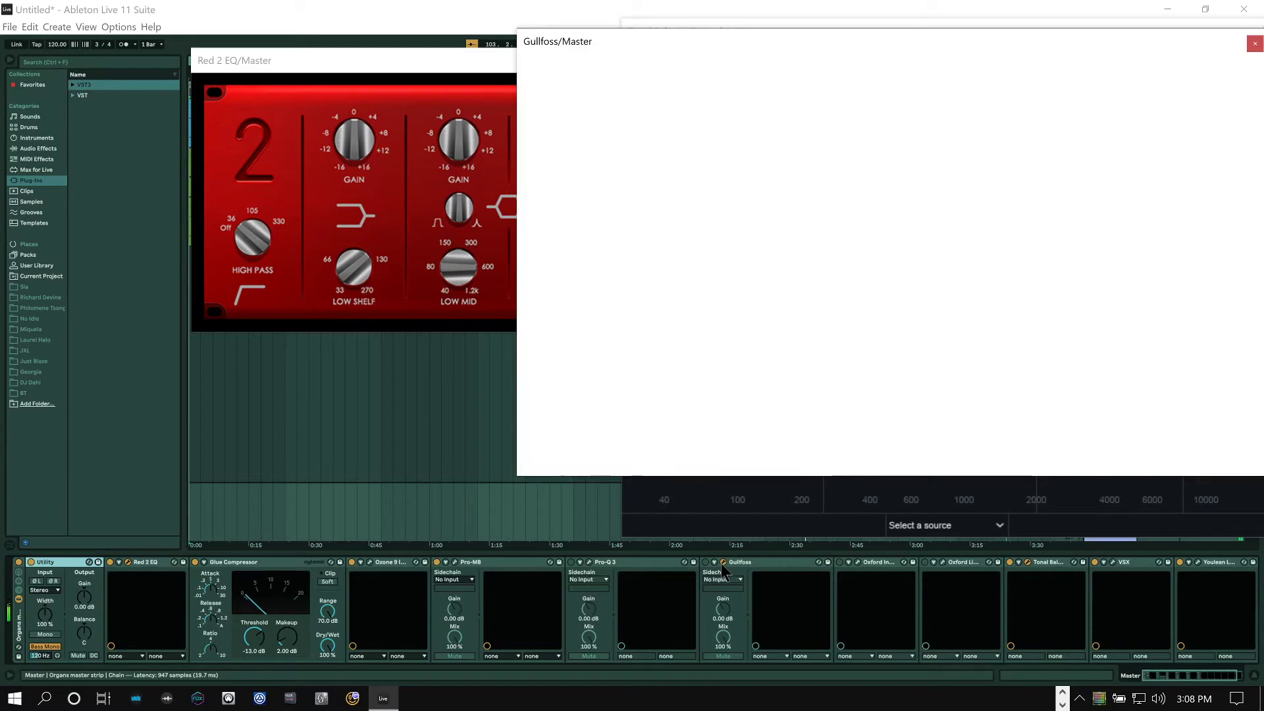
pyautogui.moveTo(872, 51); pyautogui.dragTo(655, 94)
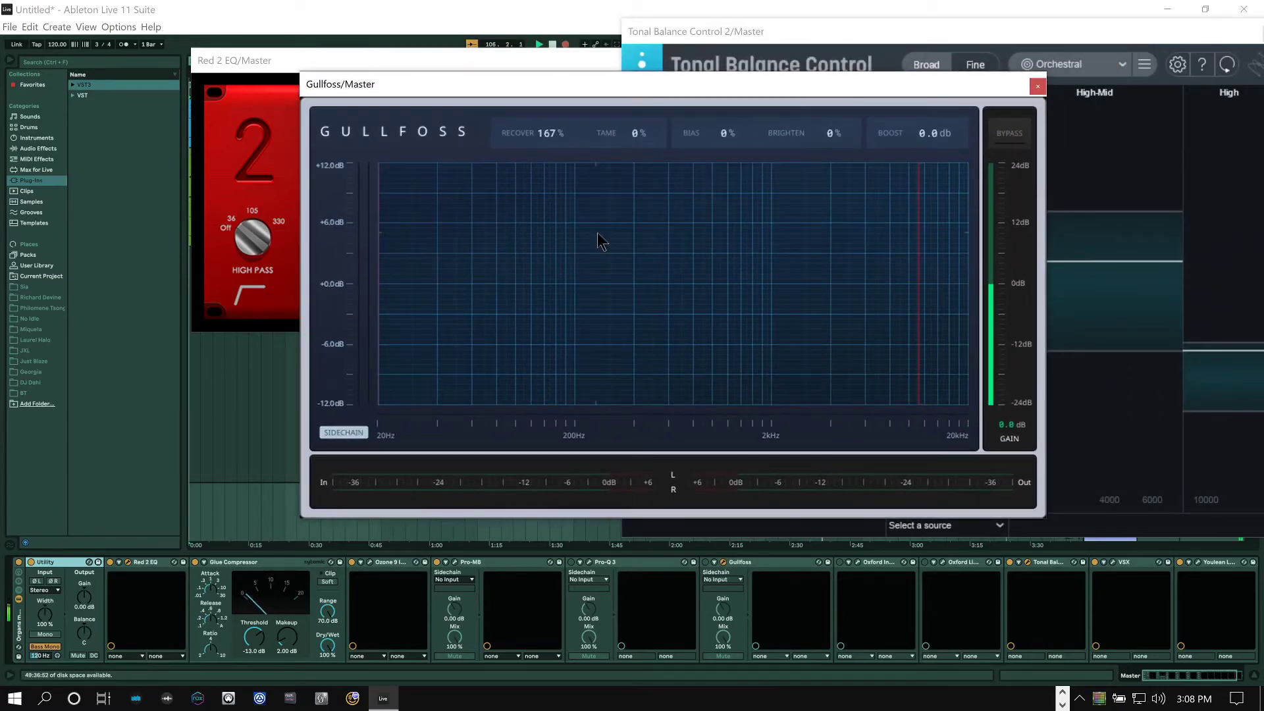
pyautogui.click(705, 562)
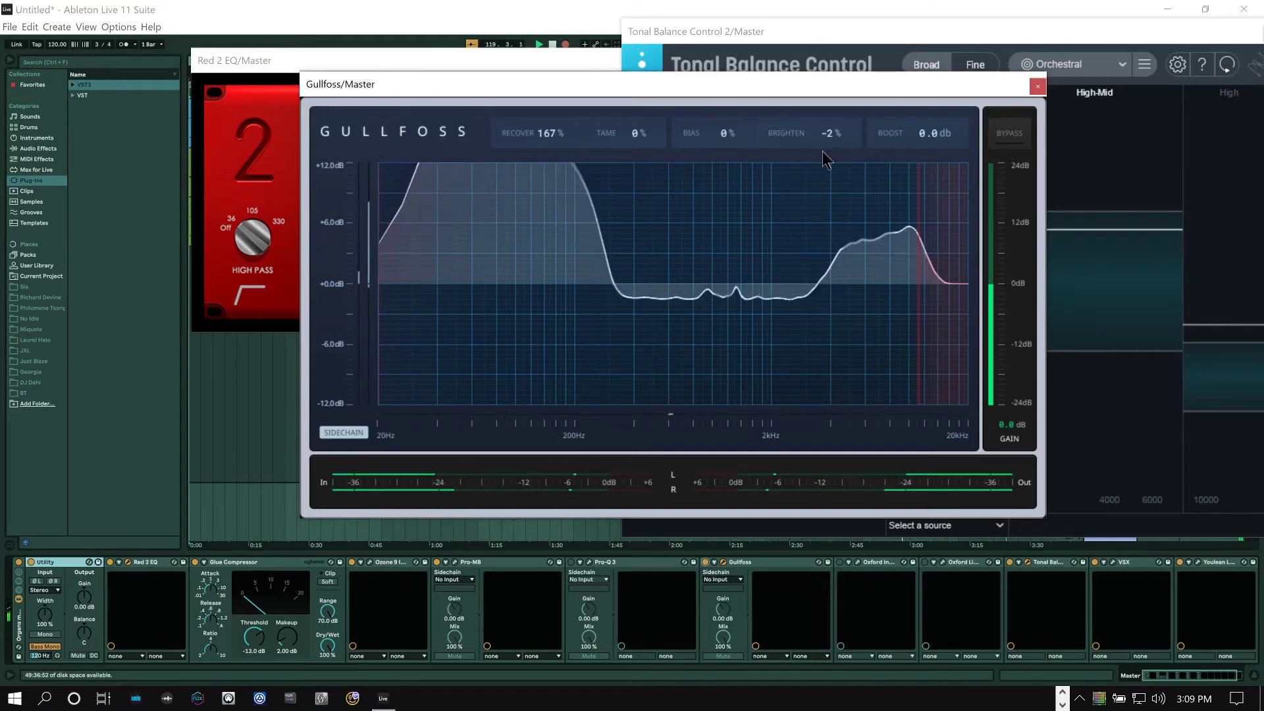
pyautogui.scroll(2, 822, 136)
pyautogui.moveTo(822, 136); pyautogui.dragTo(823, 171)
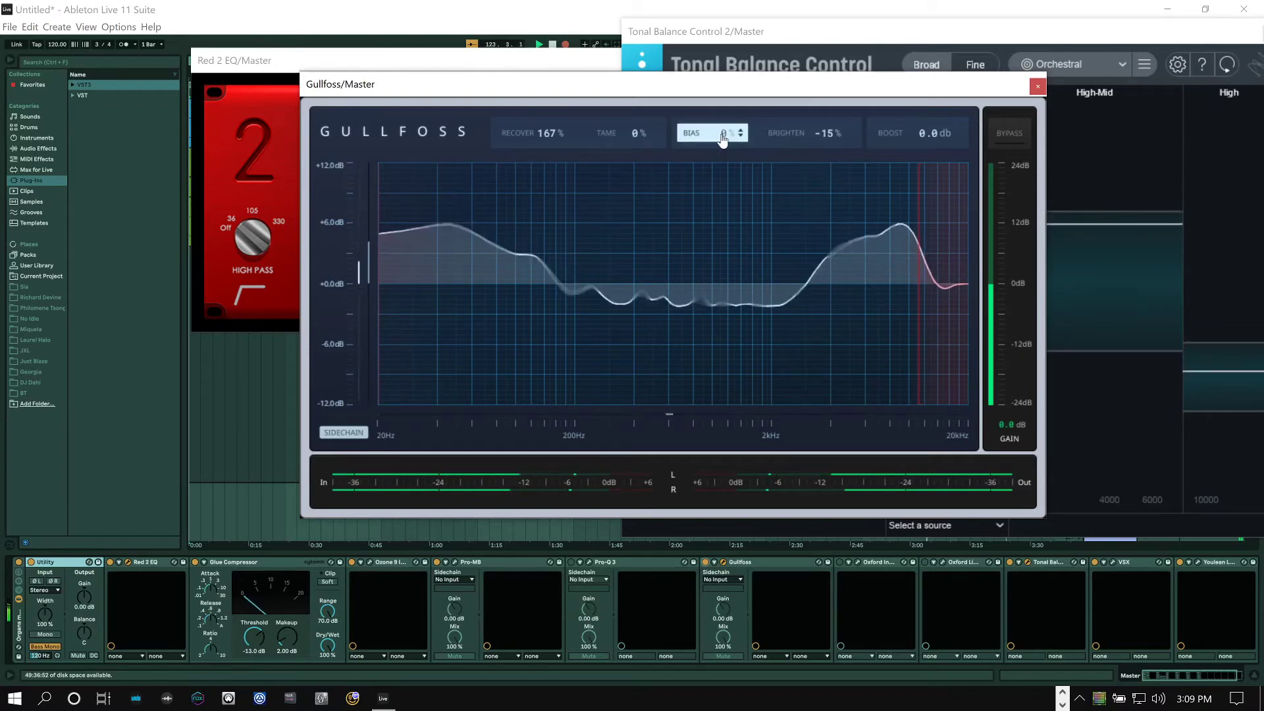
# - Check Tonal Balance Control, then close it and the Gullfoss window
pyautogui.click(868, 37)
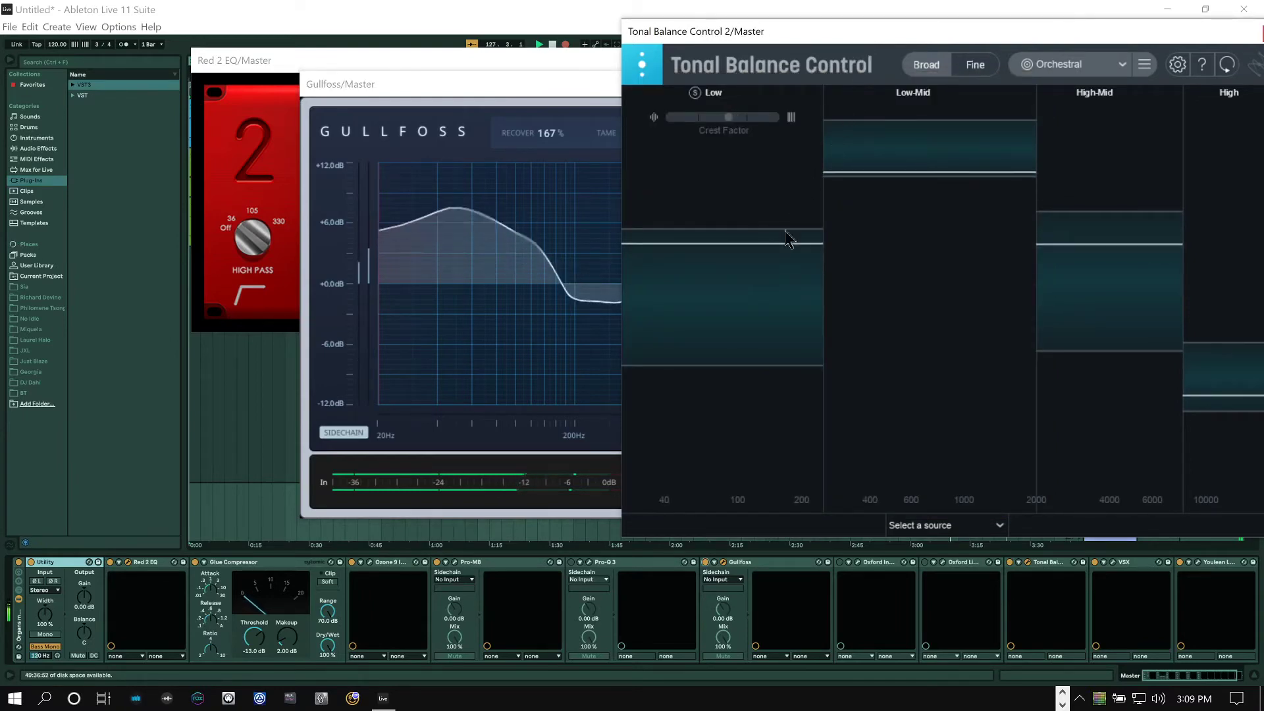
pyautogui.moveTo(1185, 30); pyautogui.dragTo(969, 63)
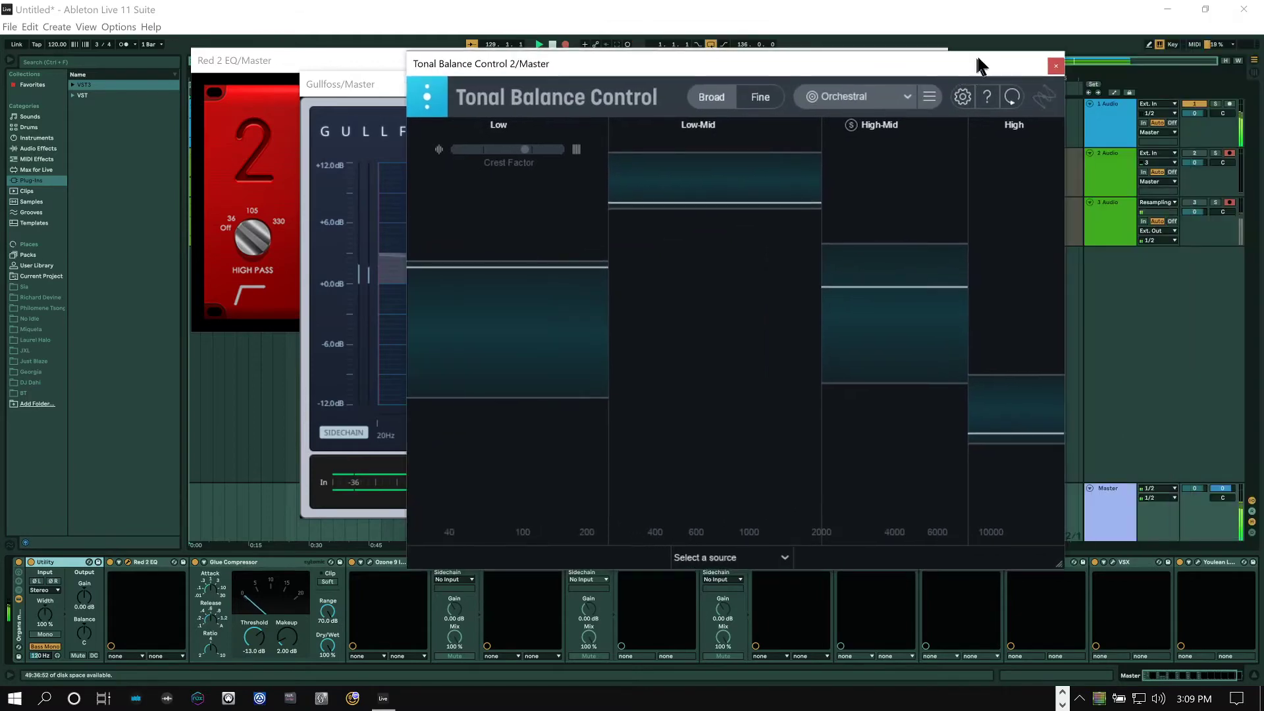
pyautogui.click(1055, 66)
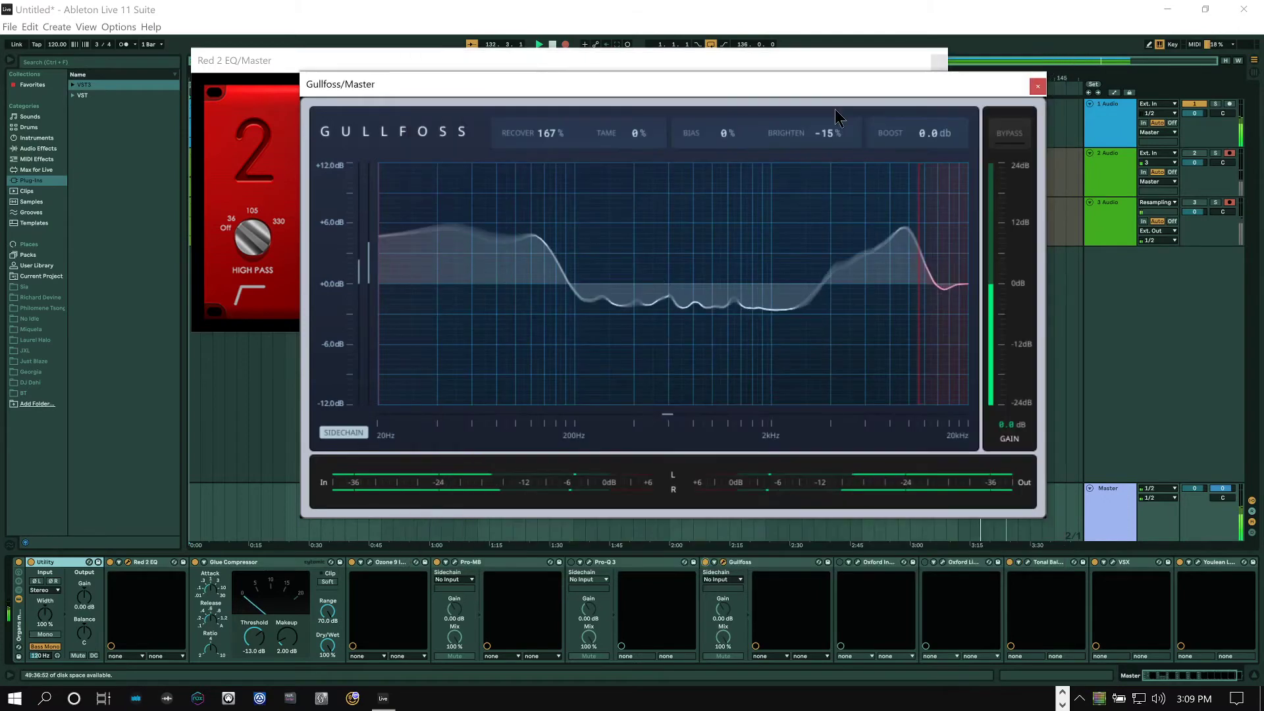
pyautogui.click(1037, 87)
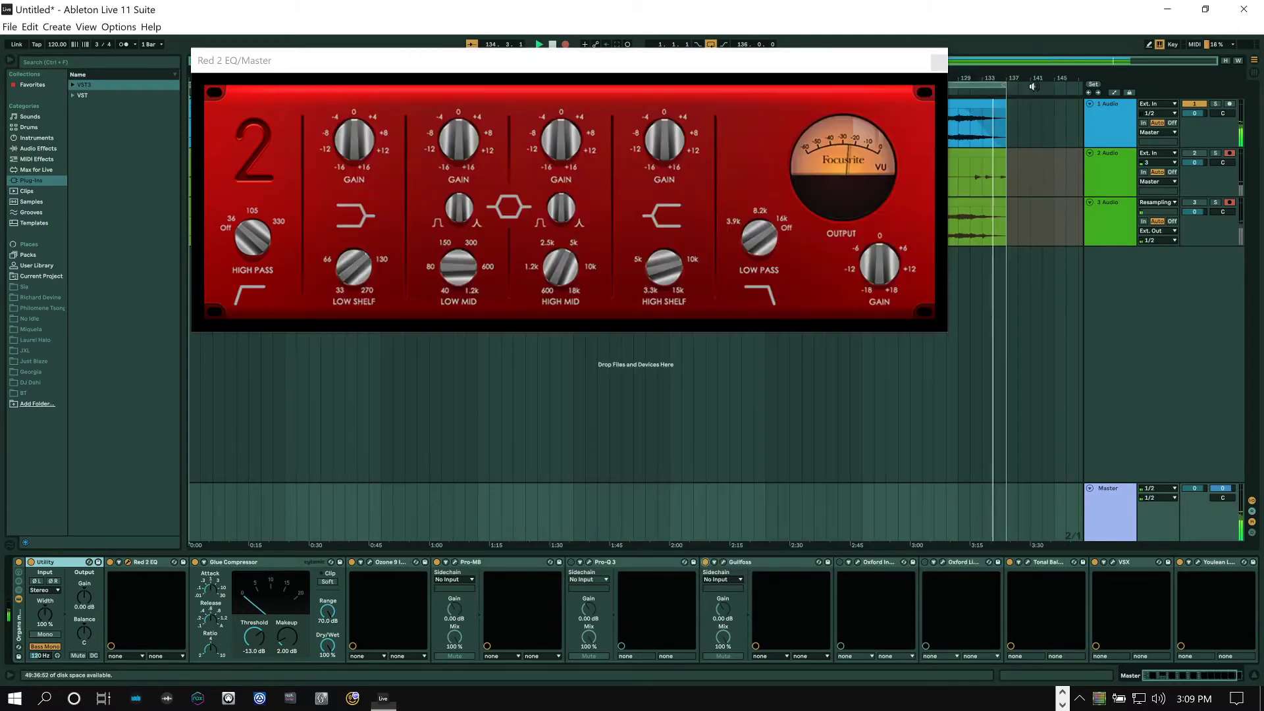
# - Raise Pro-MB Band 2 output to about +4.12 dB, comparing in Tonal Balance Control
pyautogui.click(454, 562)
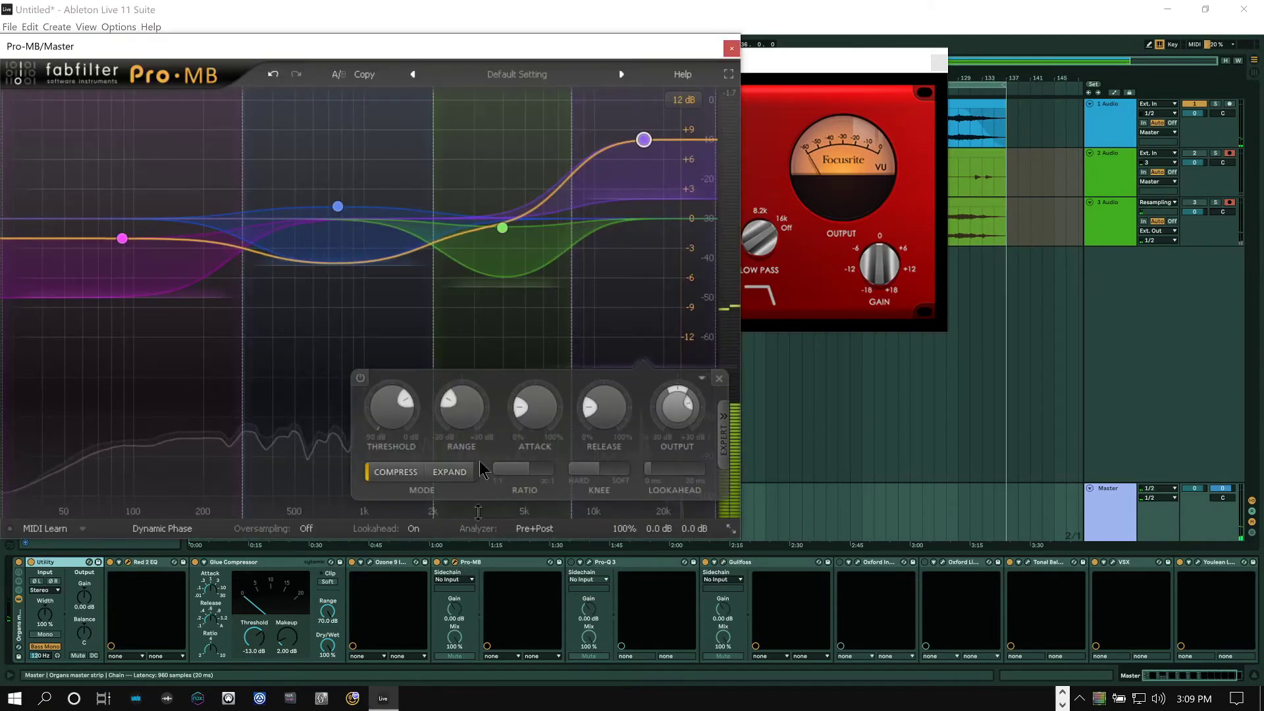
pyautogui.click(338, 206)
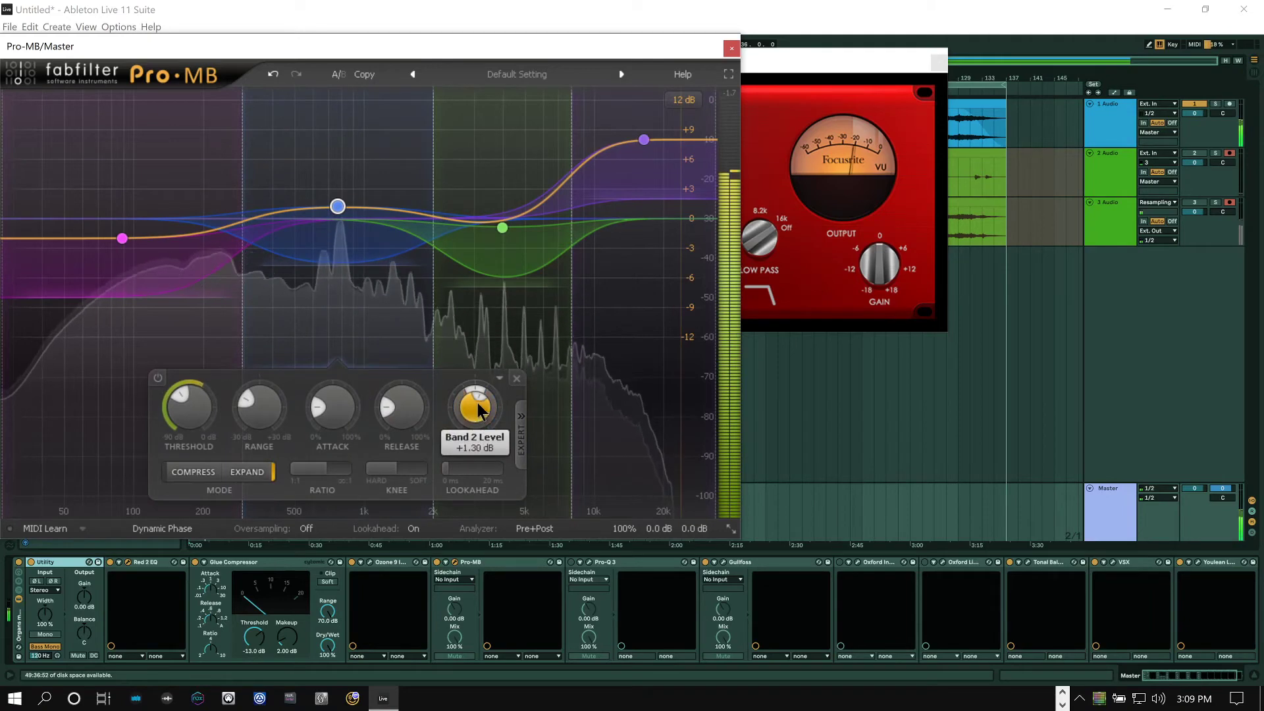
pyautogui.moveTo(479, 408); pyautogui.dragTo(478, 388)
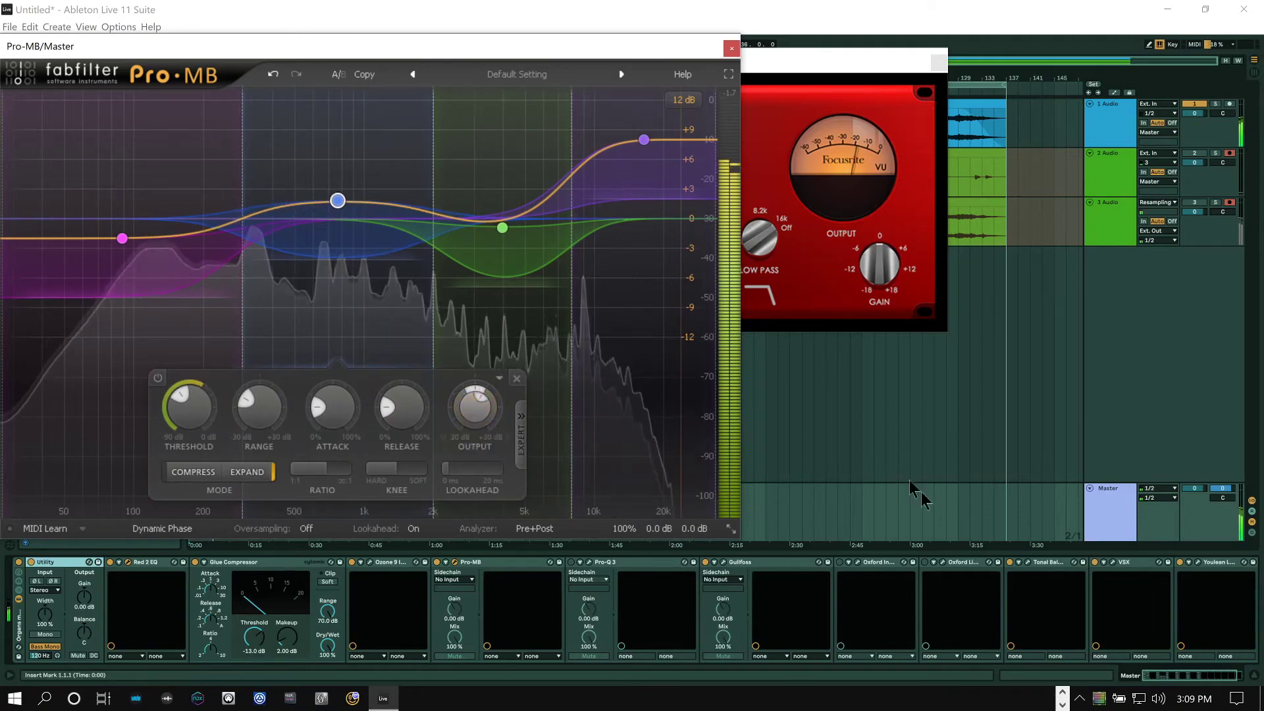
pyautogui.click(1027, 561)
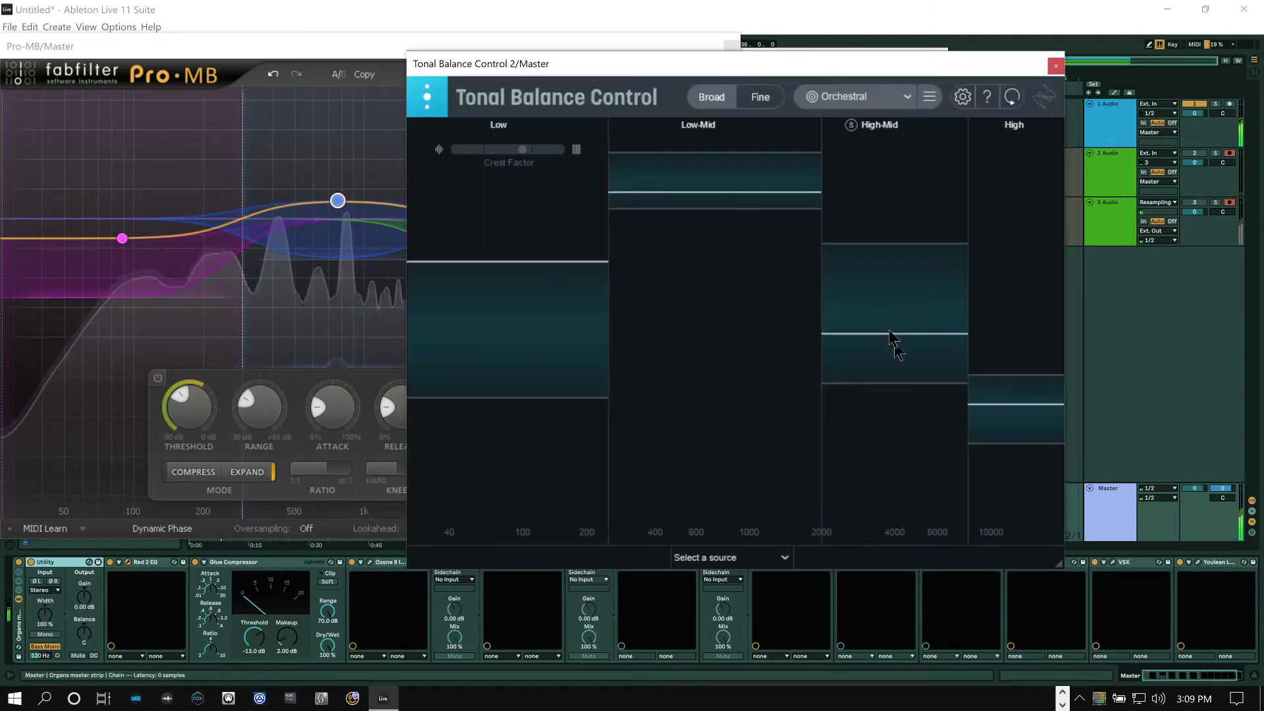
pyautogui.moveTo(854, 63); pyautogui.dragTo(1064, 55)
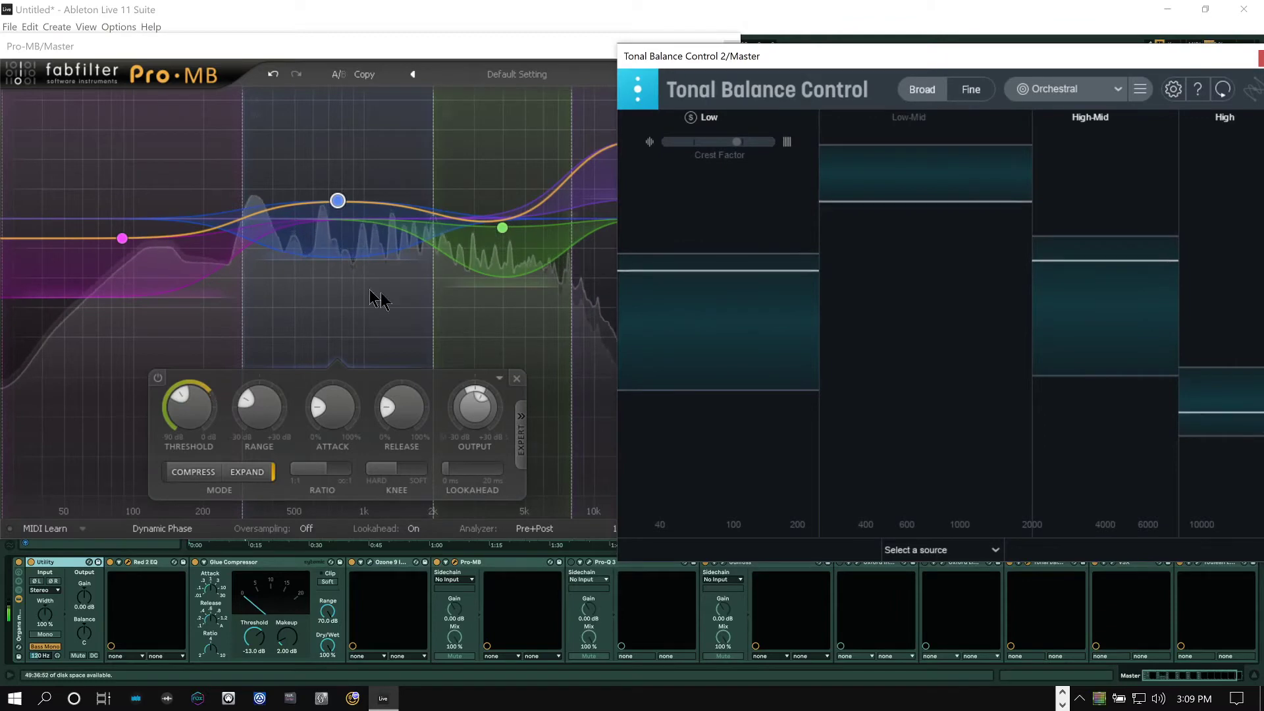
pyautogui.click(337, 200)
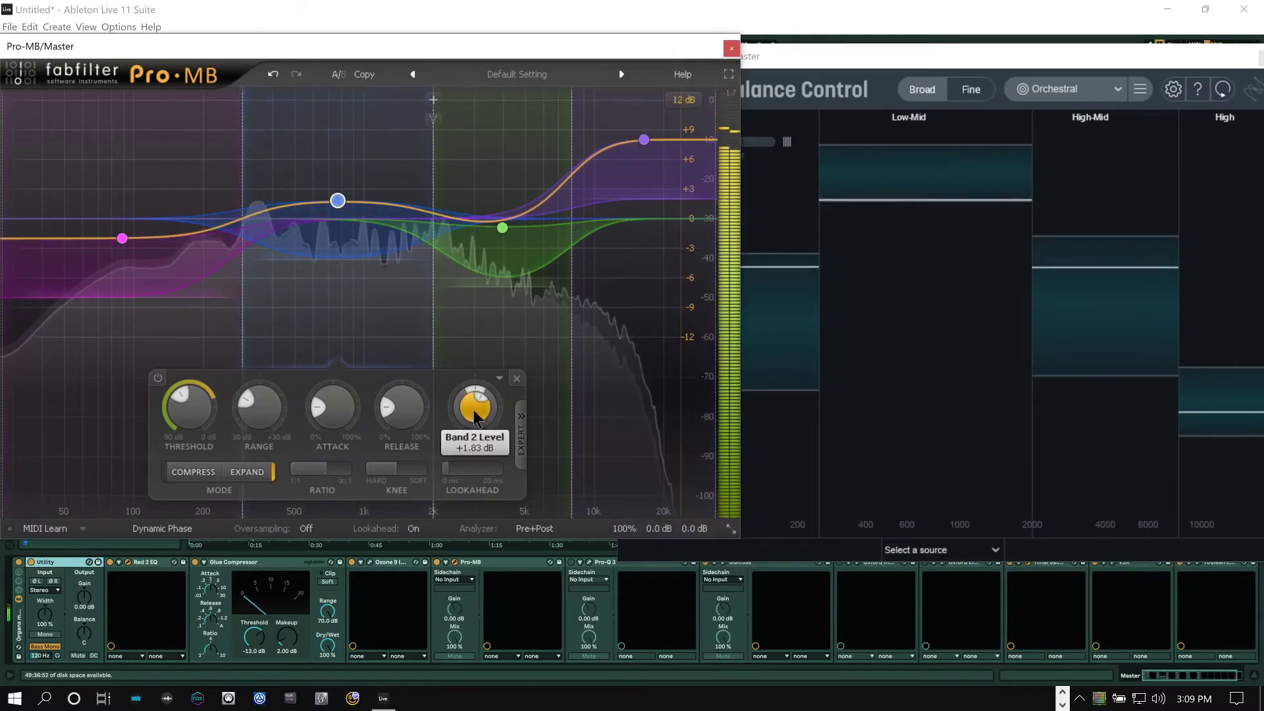
pyautogui.moveTo(473, 416); pyautogui.dragTo(466, 388)
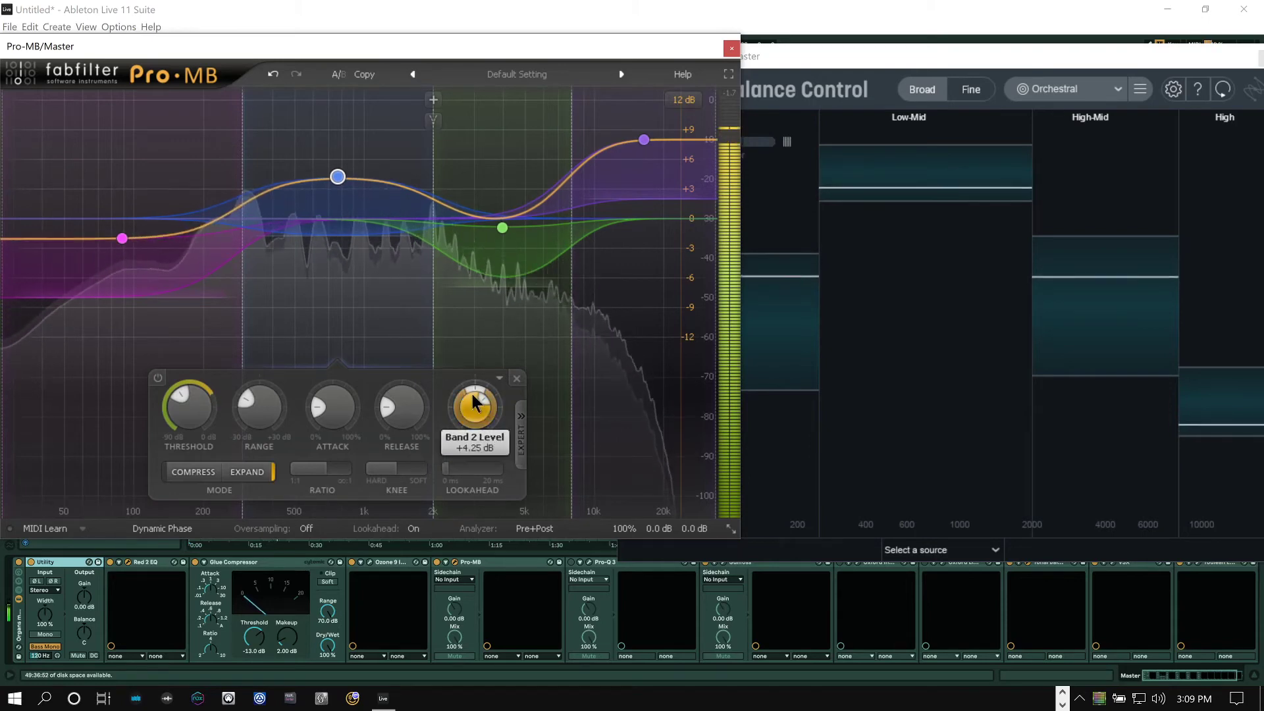
# - Close the Pro-MB, Tonal Balance Control and Red 2 EQ windows
pyautogui.click(731, 49)
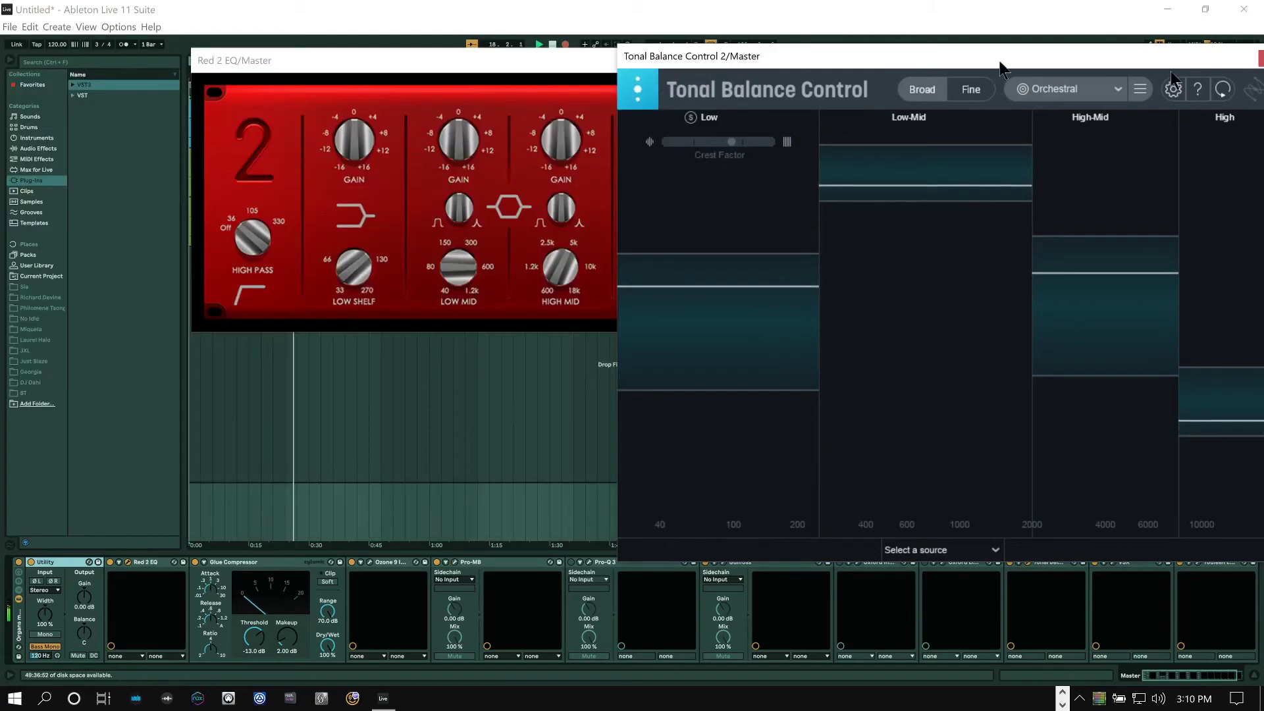
pyautogui.moveTo(1000, 62); pyautogui.dragTo(1085, 58)
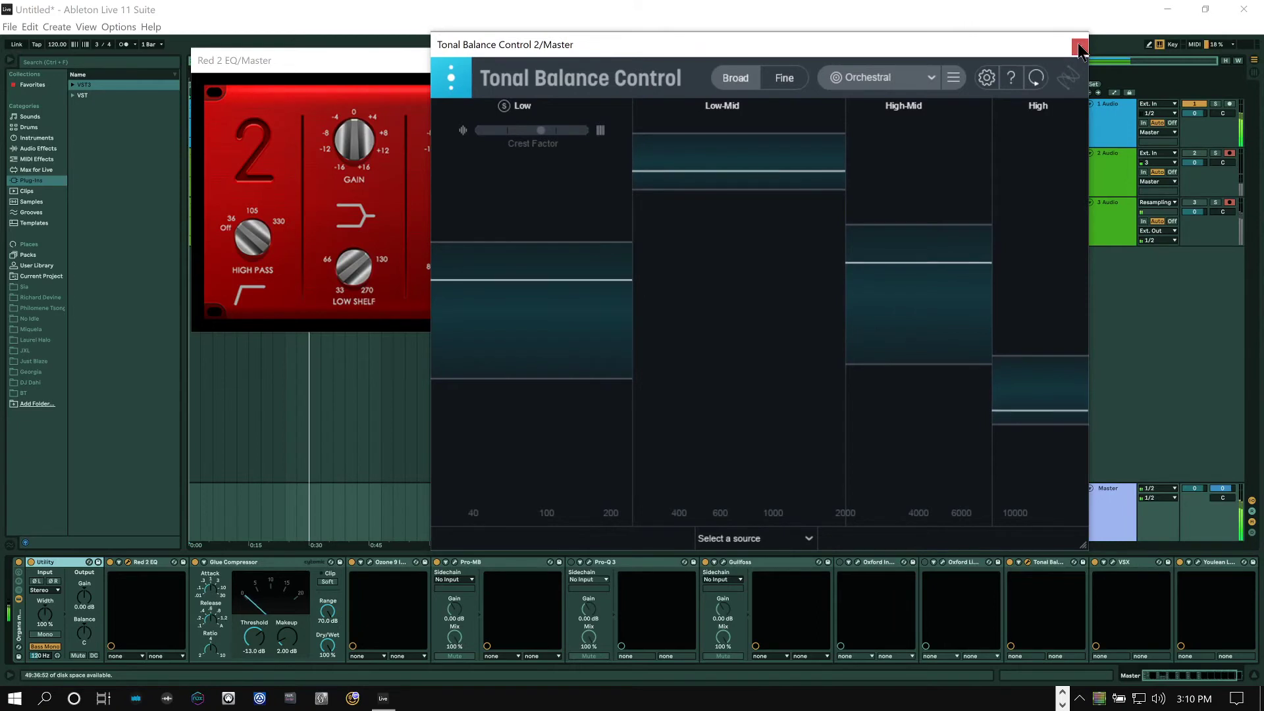
pyautogui.click(1080, 49)
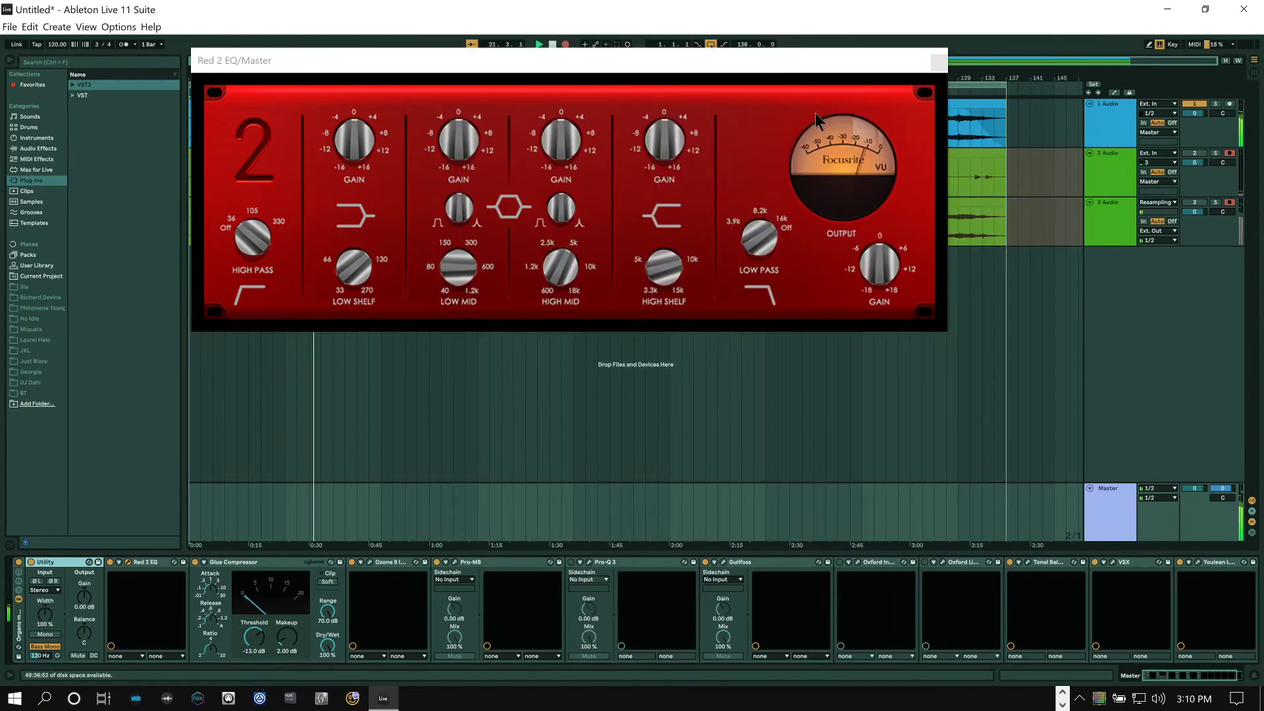
pyautogui.click(938, 62)
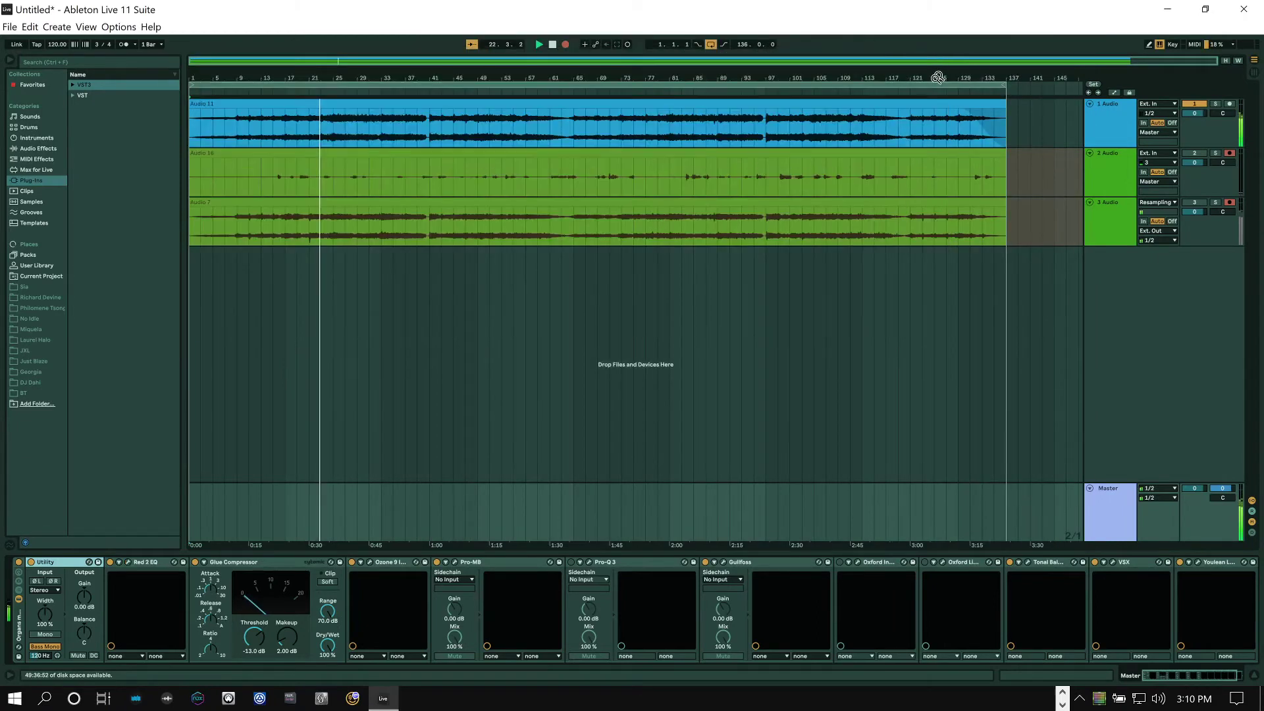
# - Try a higher Oxford Inflator curve, undo it back to 25.0, and close the Inflator
pyautogui.click(858, 562)
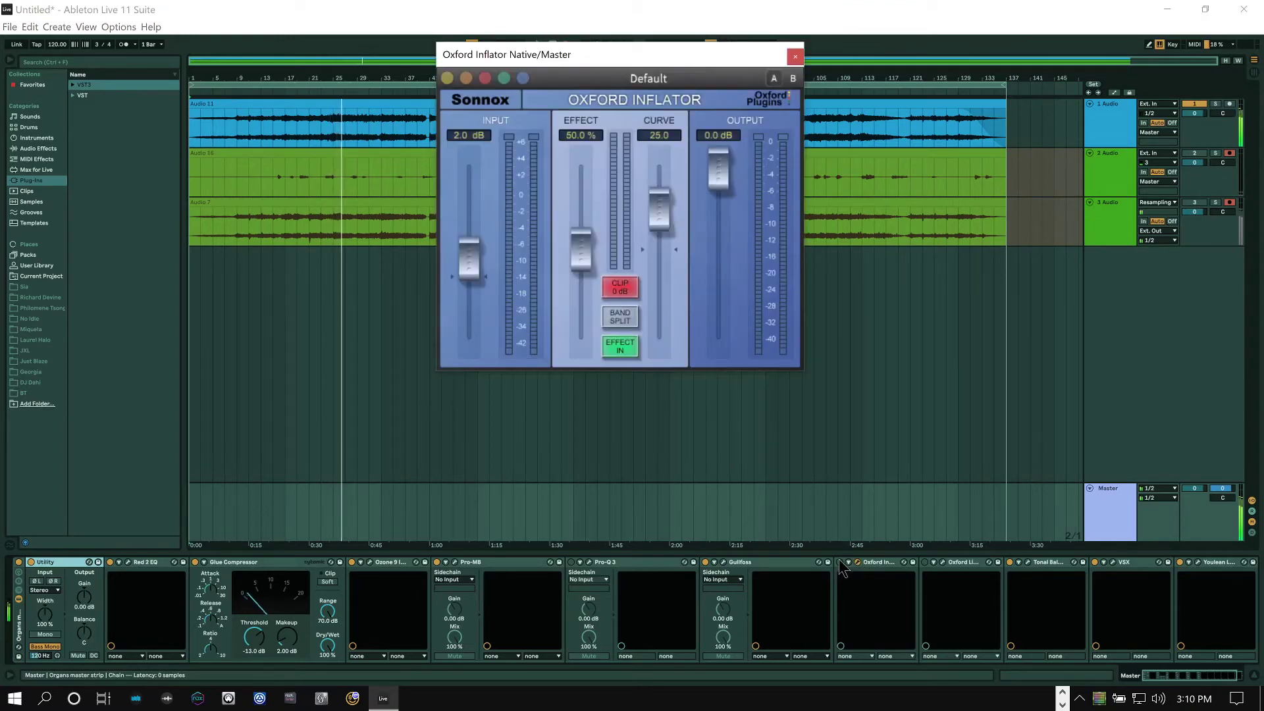
pyautogui.click(840, 564)
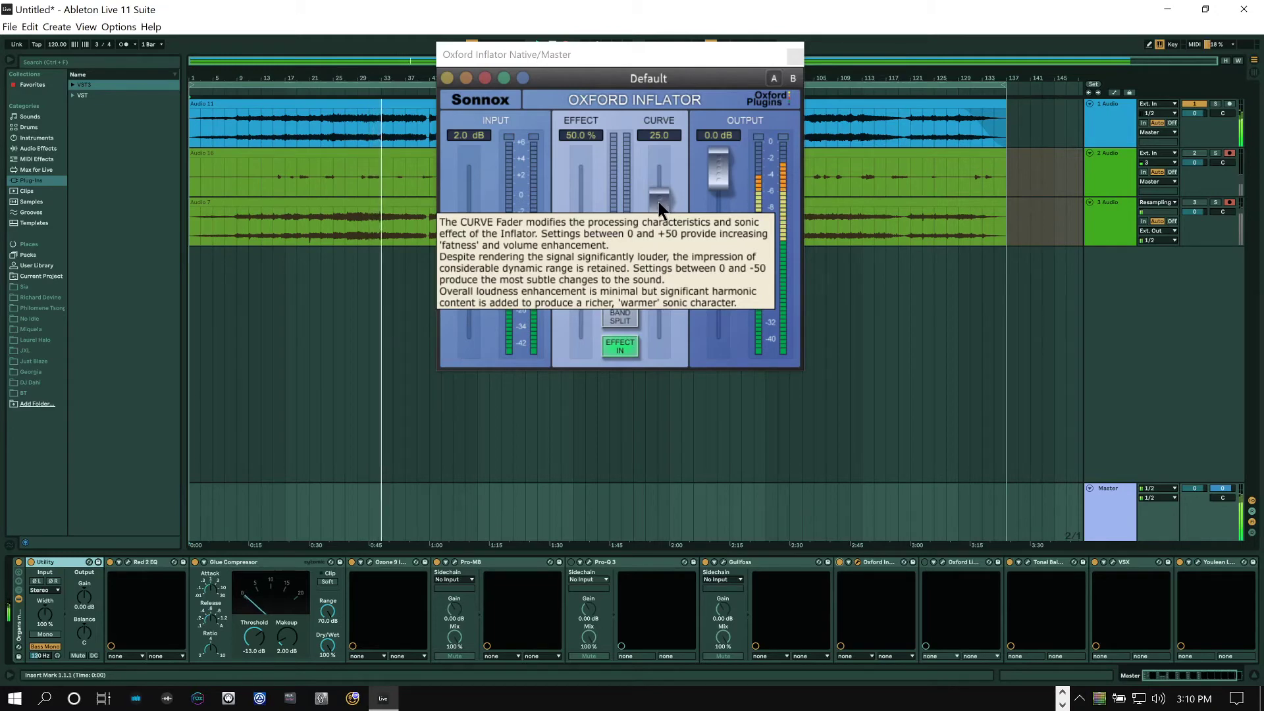
pyautogui.moveTo(658, 203); pyautogui.dragTo(674, 150)
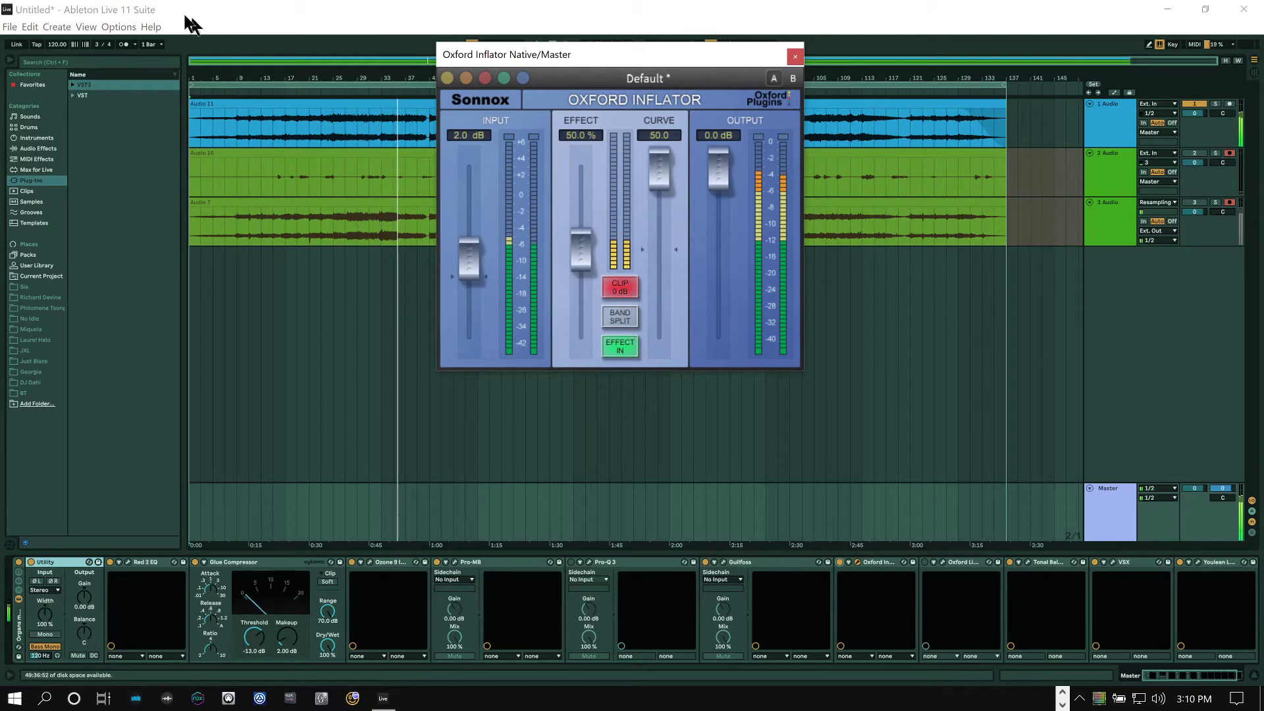
pyautogui.click(30, 26)
pyautogui.click(75, 45)
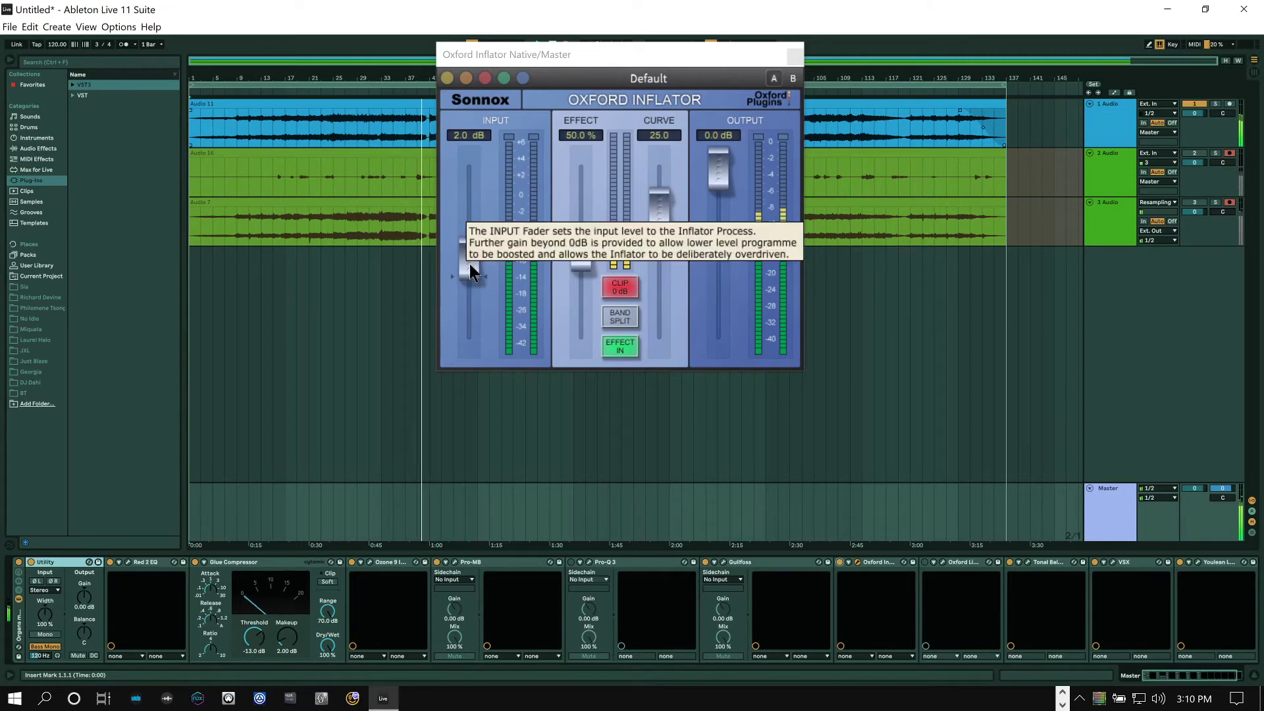
pyautogui.click(796, 58)
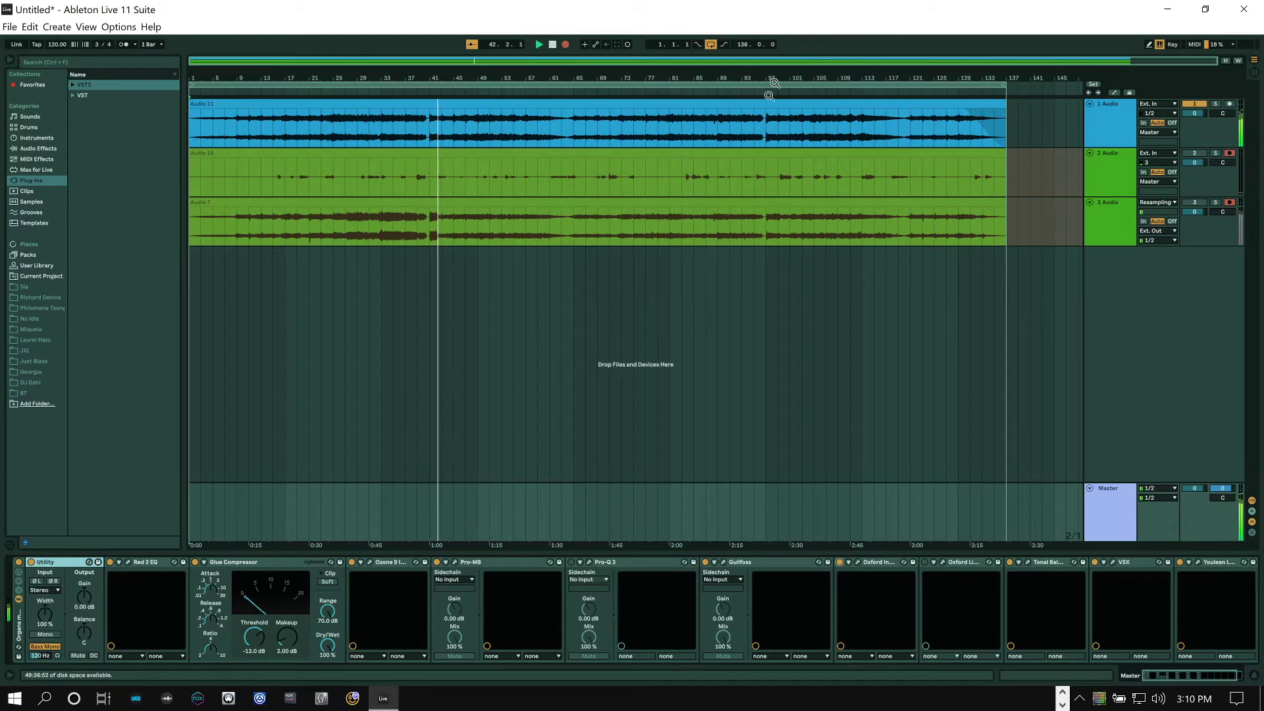
# - Open the Oxford Limiter and Youlean Loudness Meter 2 on the master, postponing the update notice
pyautogui.click(944, 564)
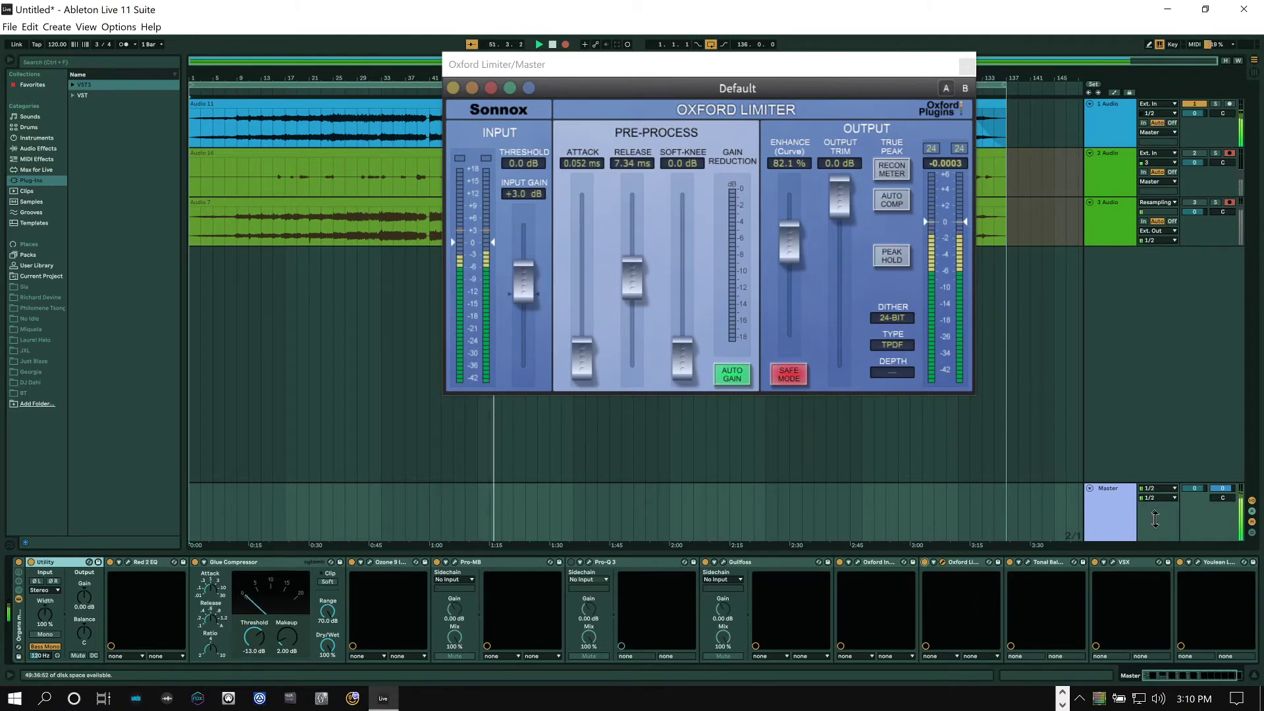
pyautogui.click(1198, 561)
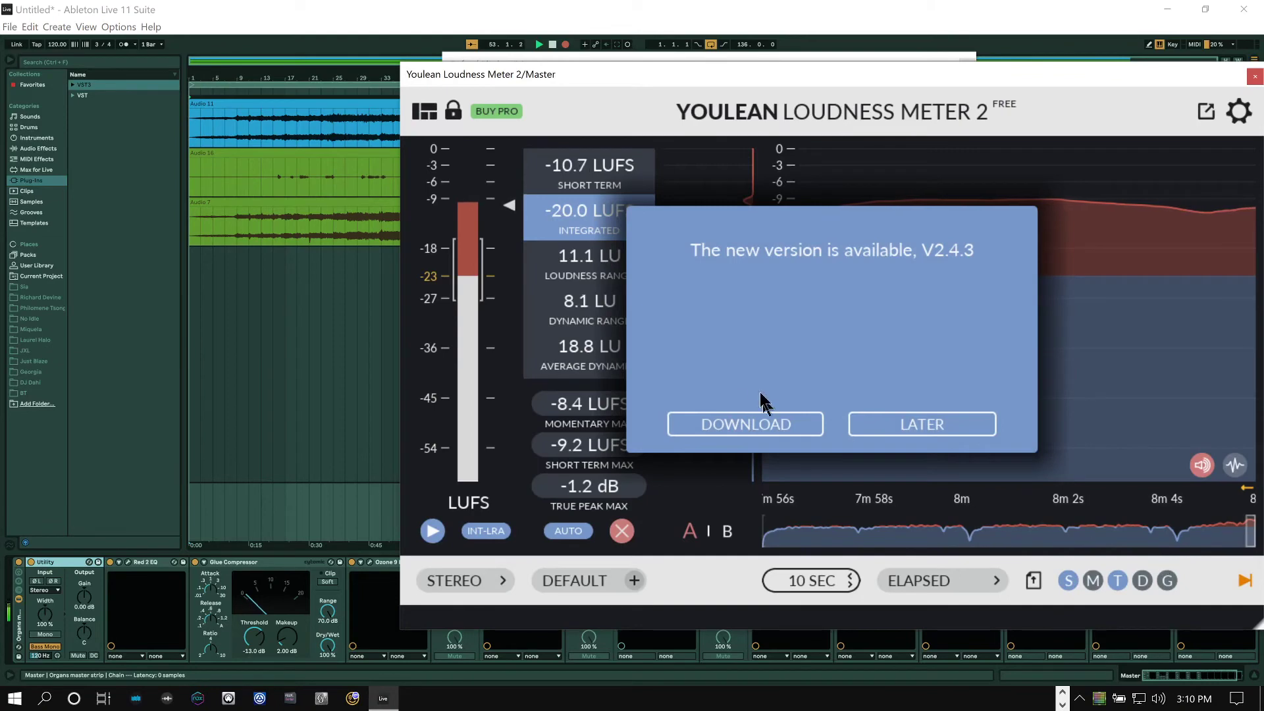
pyautogui.click(918, 425)
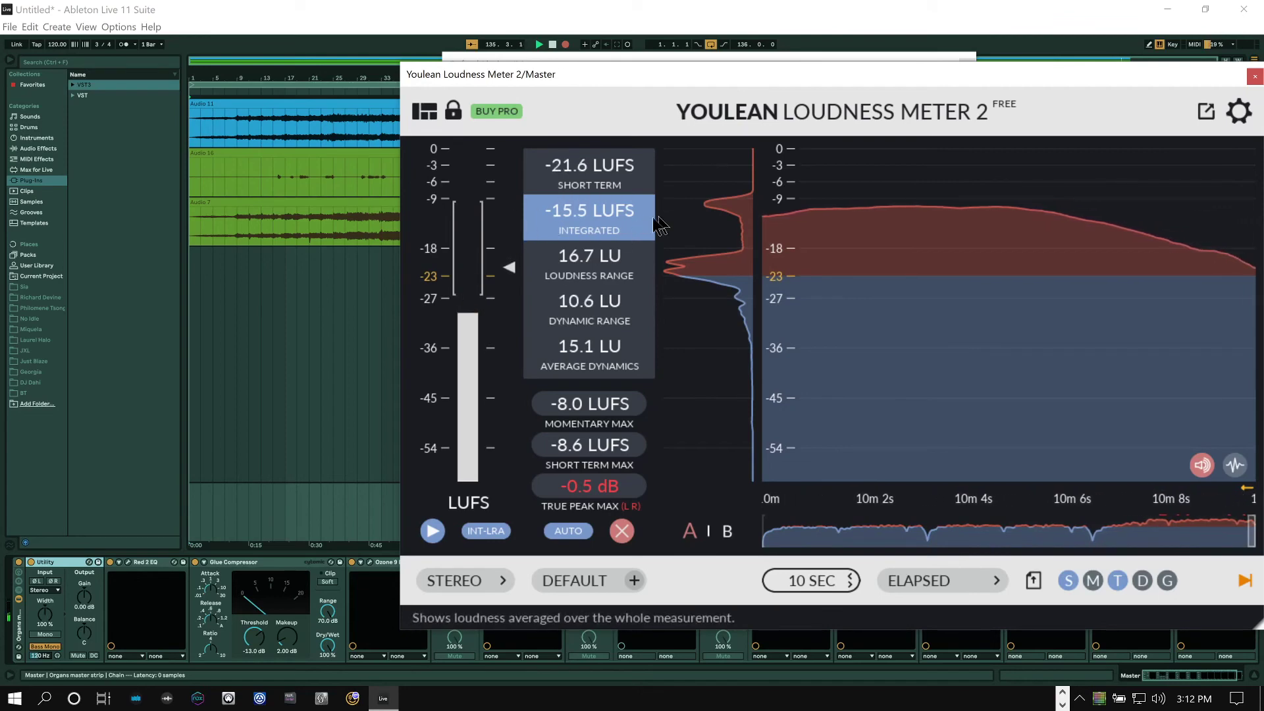
# - Return playback to the song start and close the Youlean meter reading -15.5 LUFS integrated
pyautogui.press('space')
pyautogui.moveTo(815, 149)
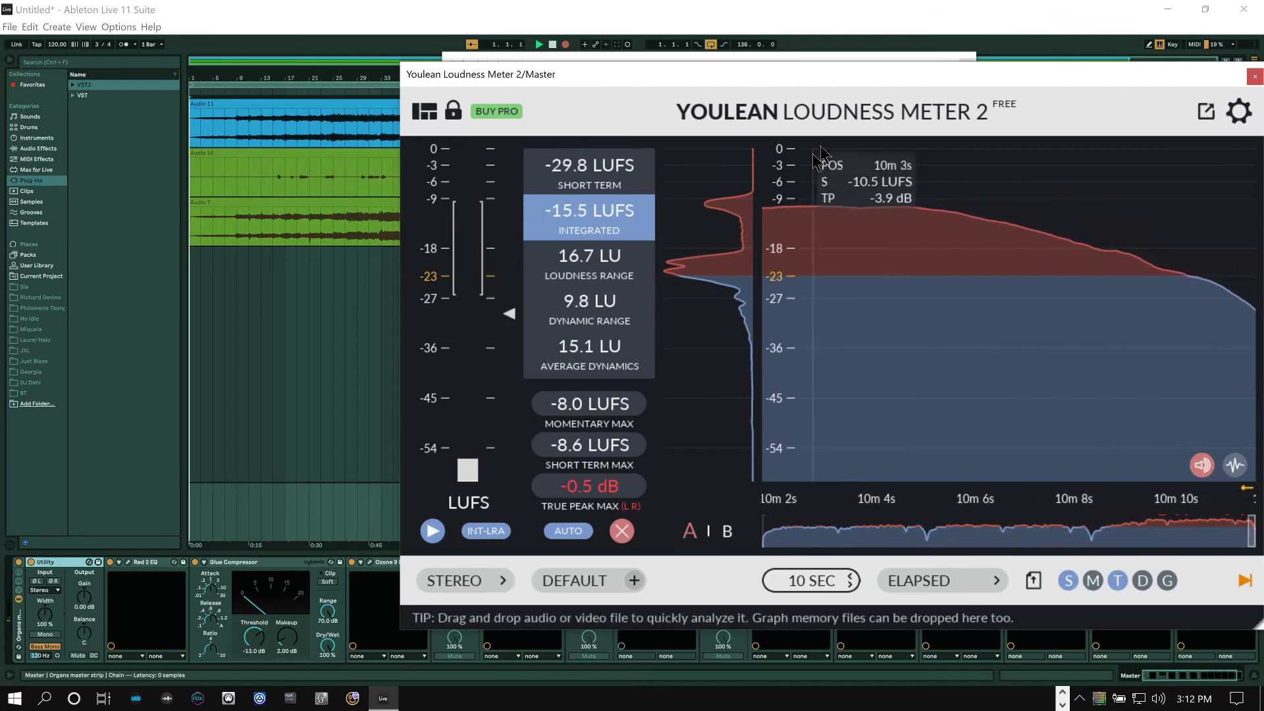
pyautogui.click(1252, 77)
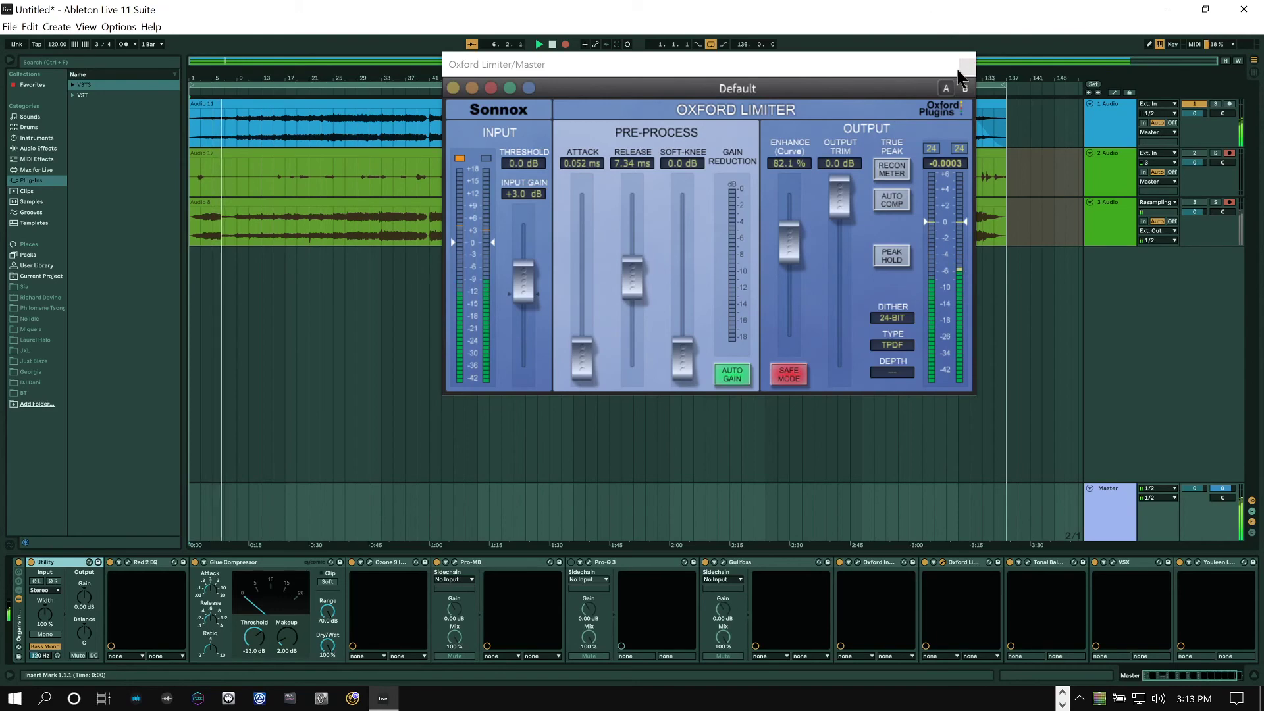
# - Close the Oxford Limiter, load VSX on the master at Fave slot 1, and browse its rooms
pyautogui.click(966, 63)
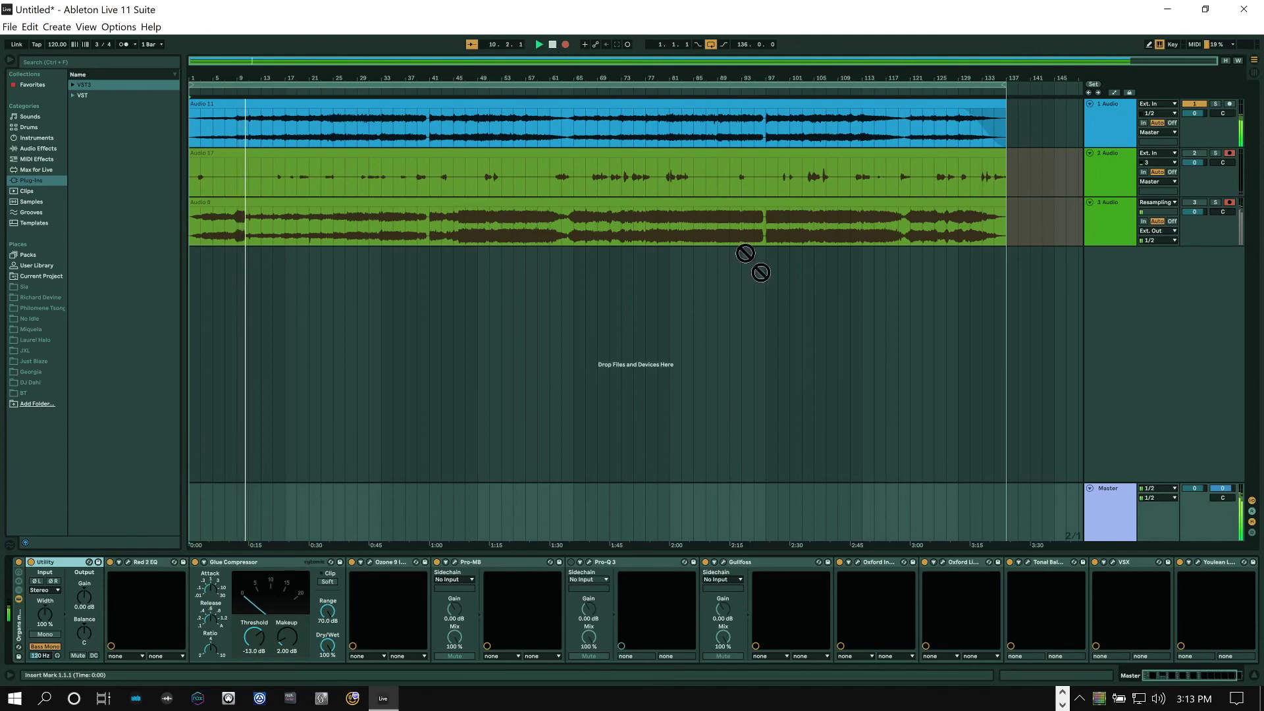
pyautogui.click(1113, 563)
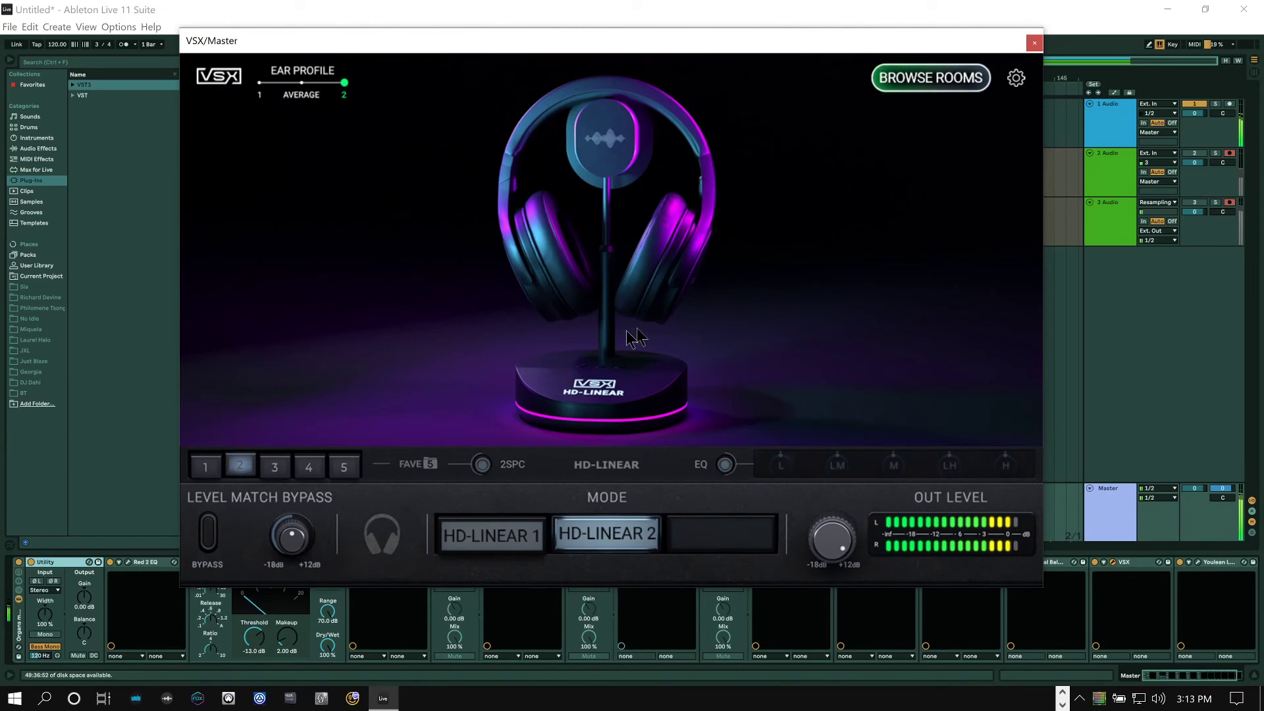
pyautogui.click(206, 466)
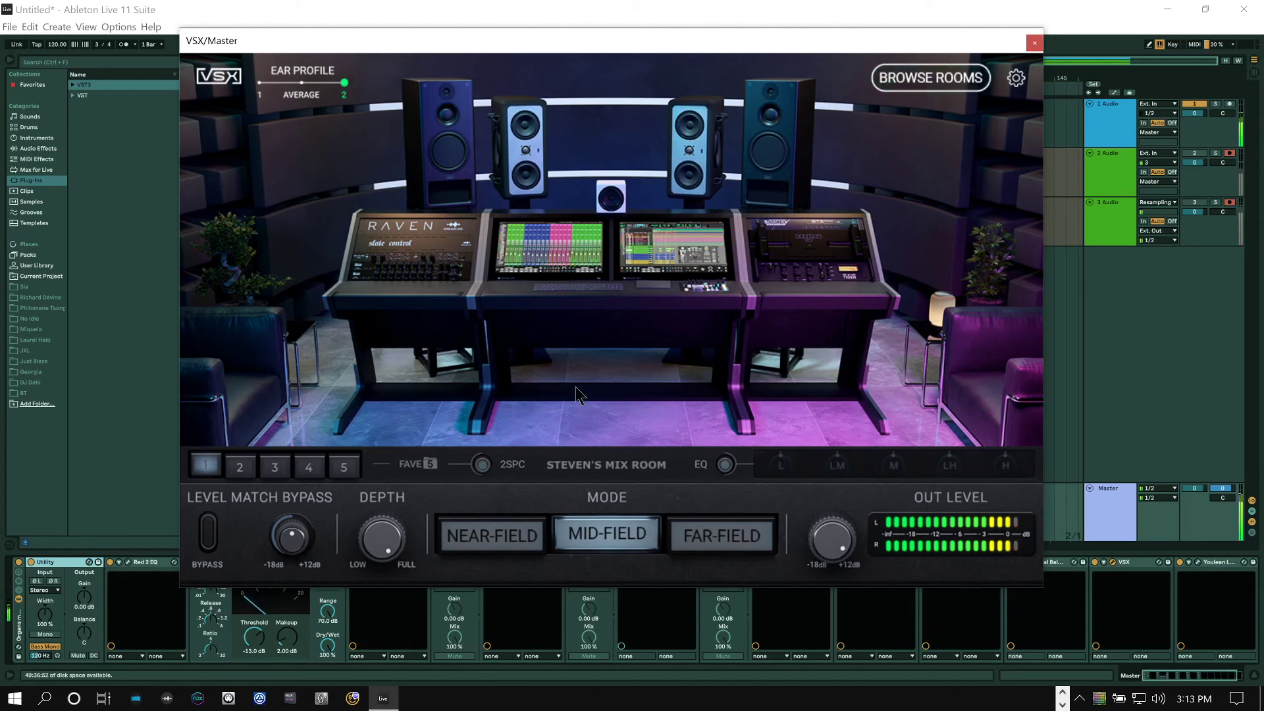
pyautogui.click(949, 82)
# - Audition the SUV room in VSX, then switch to the Electric Car room
pyautogui.click(938, 168)
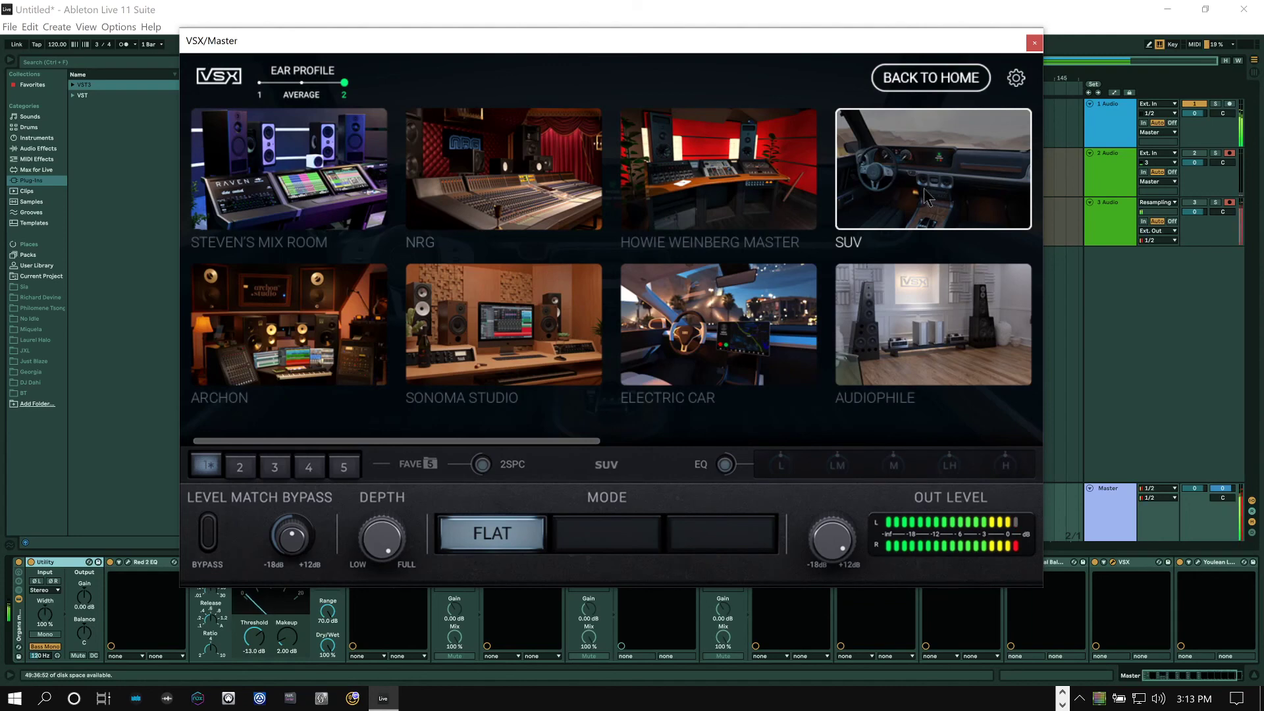
pyautogui.click(923, 188)
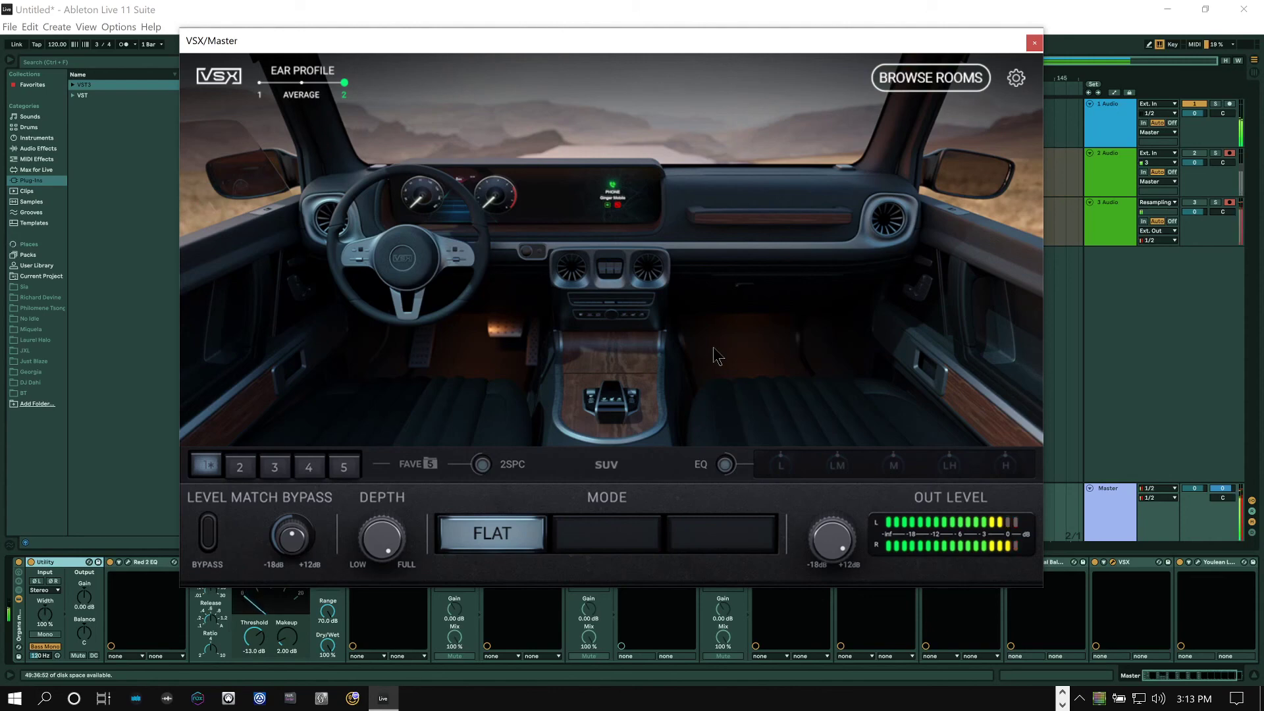
pyautogui.click(930, 79)
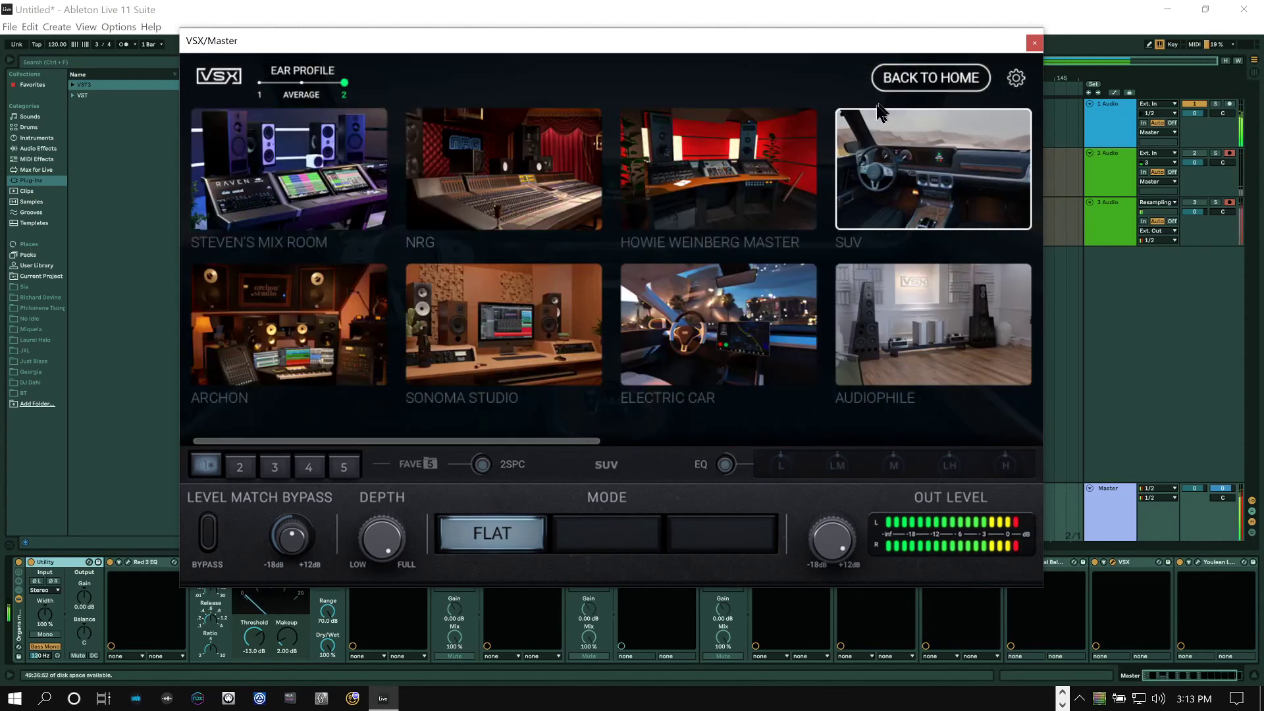
pyautogui.click(681, 331)
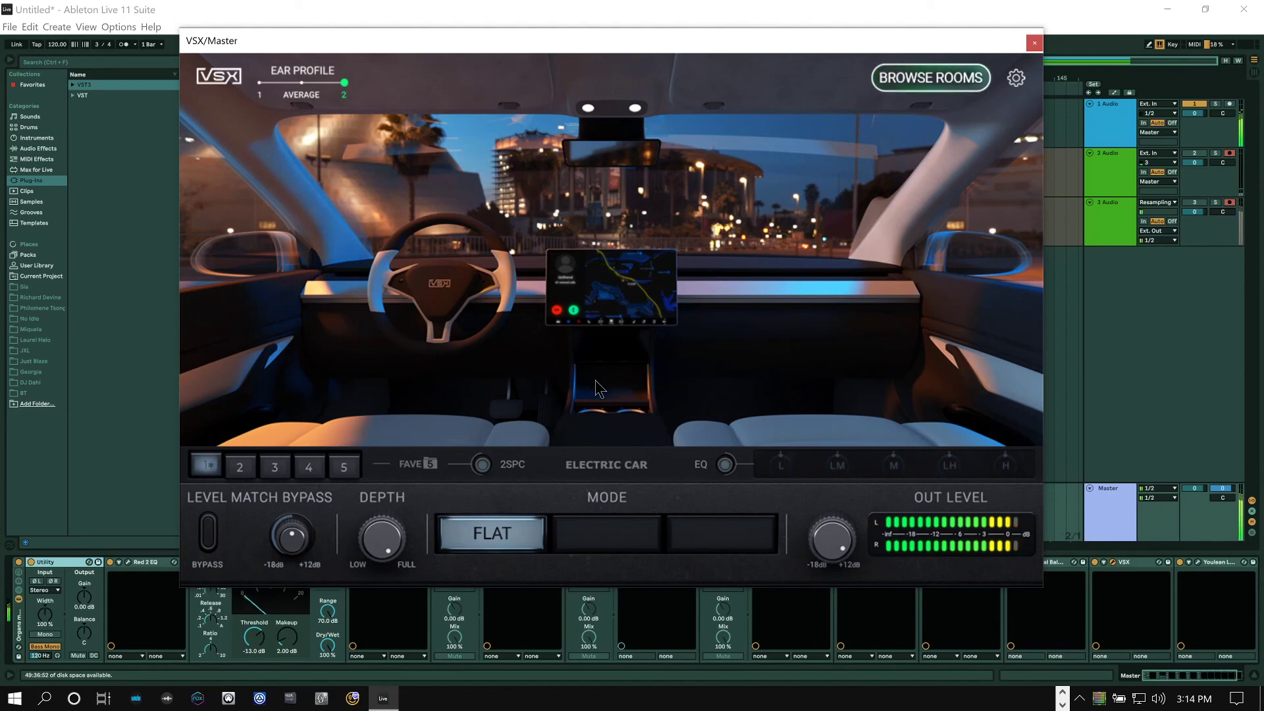
# - Switch VSX through Fave 1 to the HD-LINEAR headphone favourite and close it
pyautogui.click(210, 468)
pyautogui.click(239, 467)
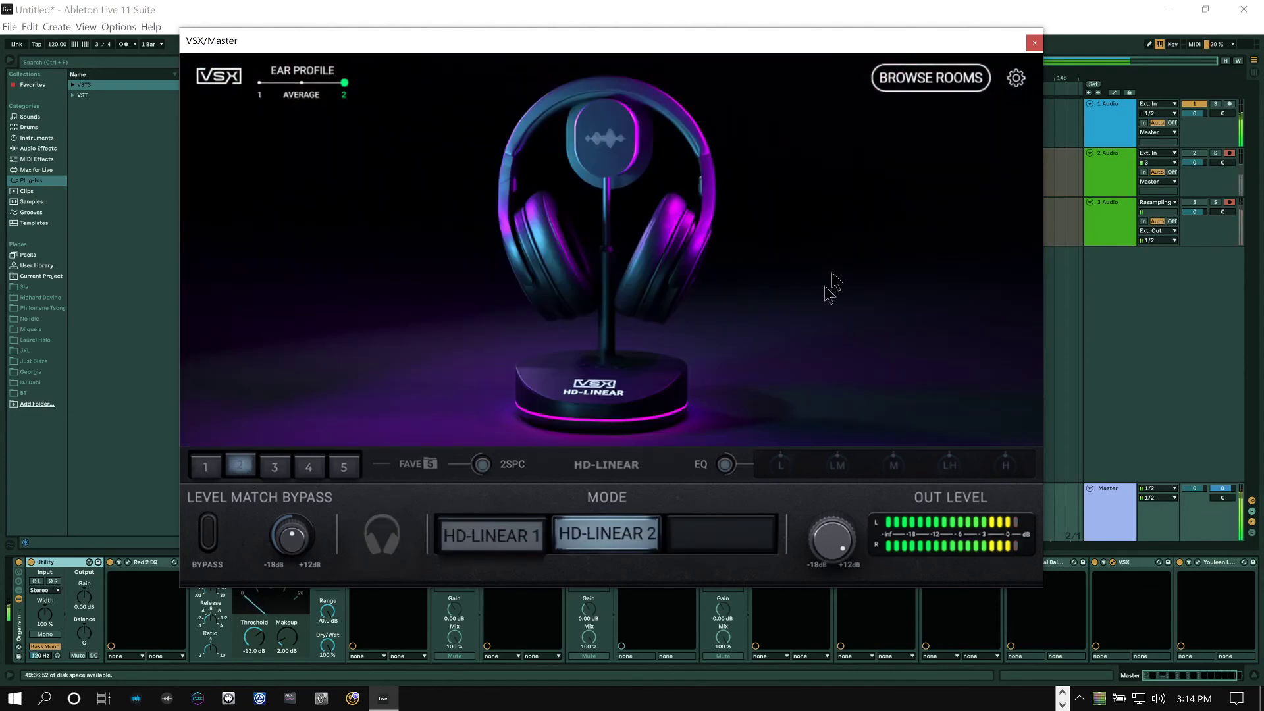
pyautogui.click(1033, 43)
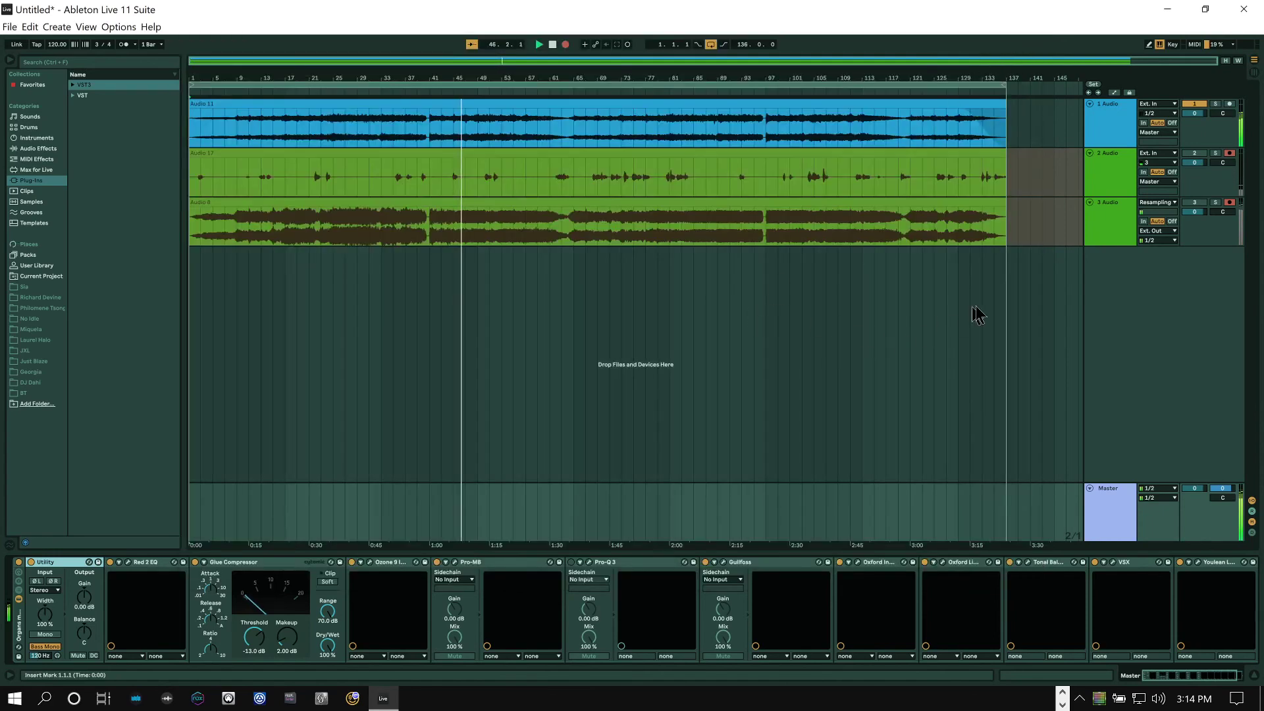